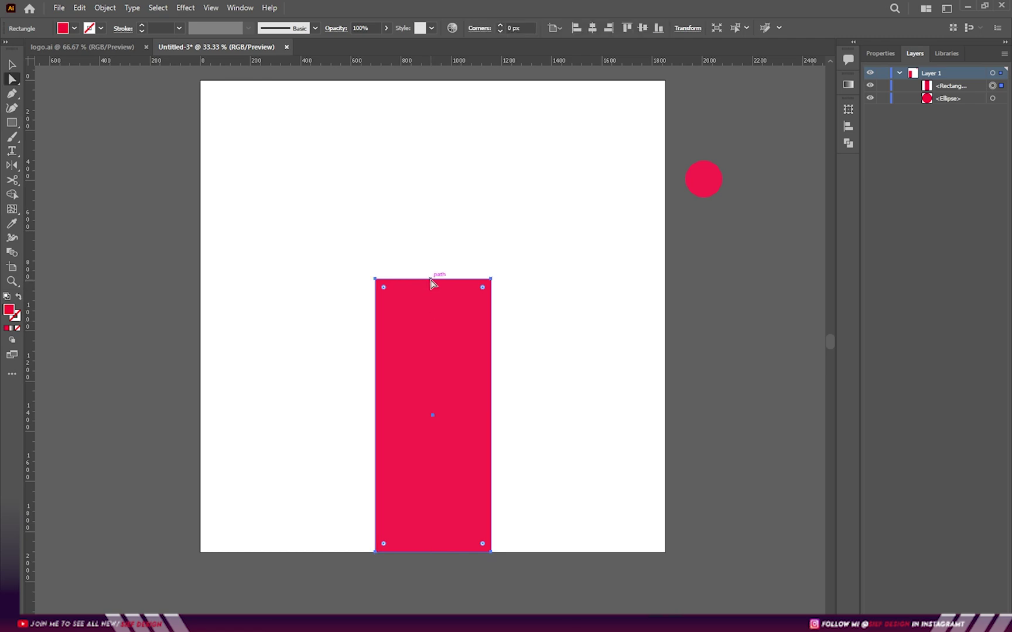
Widen the red rectangle to about 598 px, centre it horizontally on the artboard and adjust the height of its upper edge
key("v")
left_click_drag(433, 279, 440, 233)
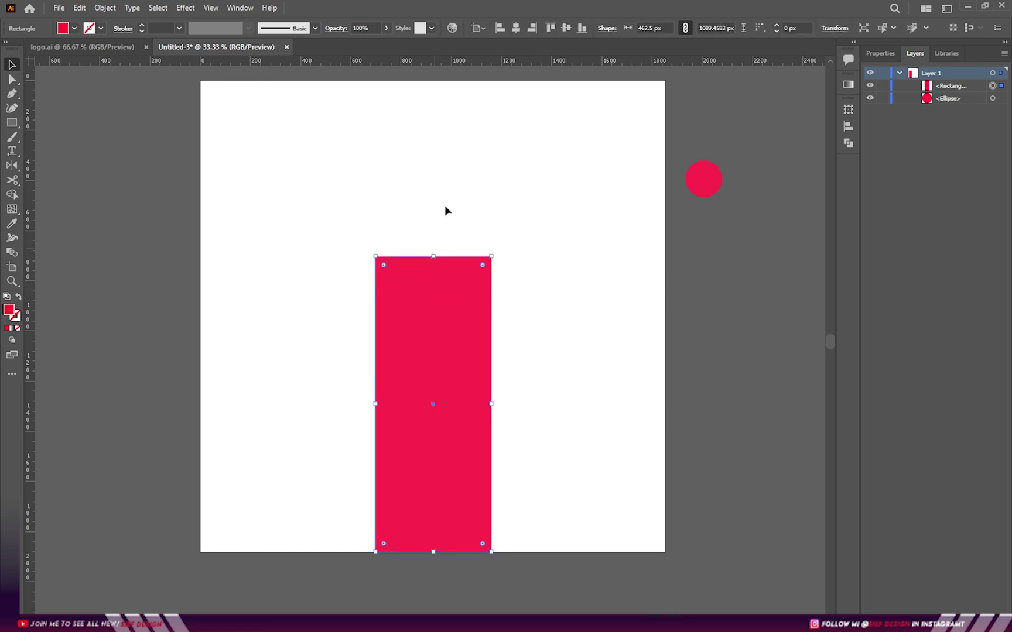
left_click(514, 32)
left_click_drag(492, 404, 525, 405)
left_click(510, 29)
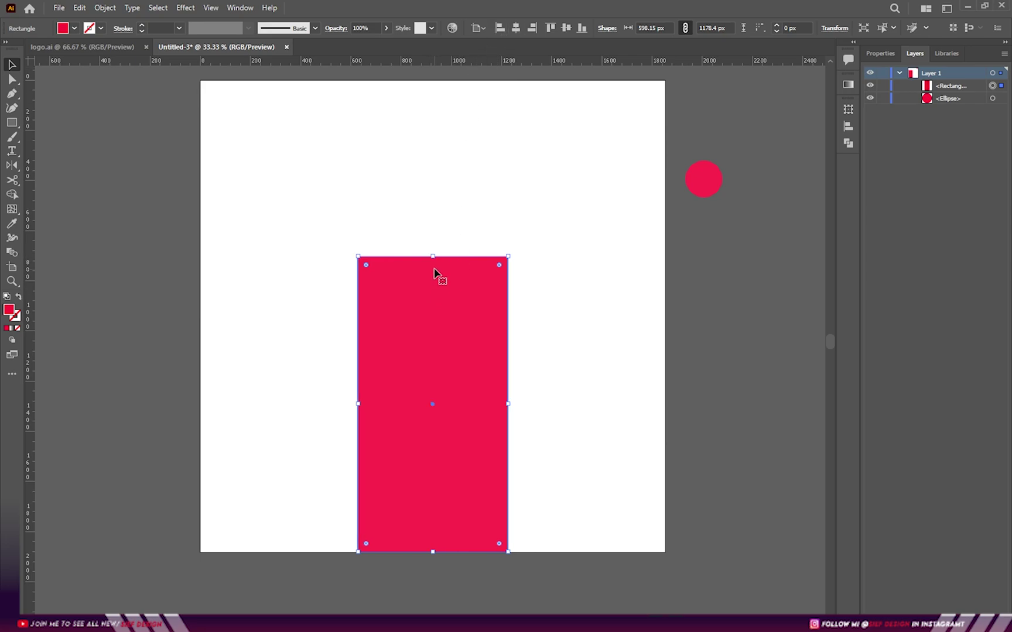
left_click_drag(433, 257, 433, 289)
Draw an ellipse near the upper end of the red rectangle and position it over the rectangle with the Selection tool
left_click_drag(10, 124, 53, 138)
left_click_drag(429, 192, 533, 293)
key("v")
mouse_move(471, 175)
left_mouse_down()
mouse_move(479, 258)
mouse_move(473, 245)
left_mouse_up()
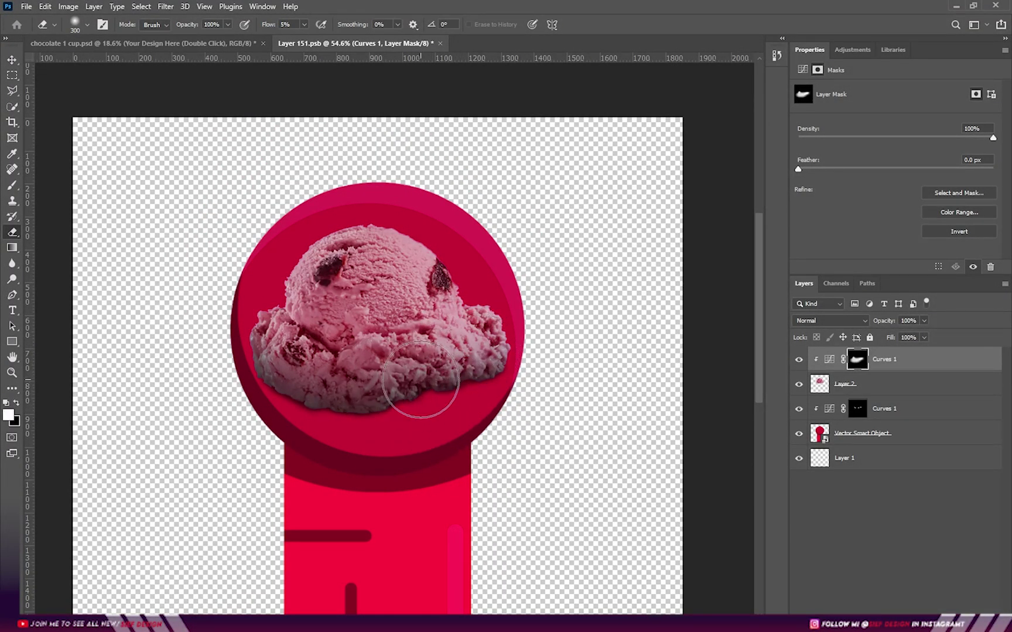
In Photoshop, brush over the Curves mask along the ice cream's lower edge with the Eraser to lighten its shading
left_click_drag(360, 398, 259, 360)
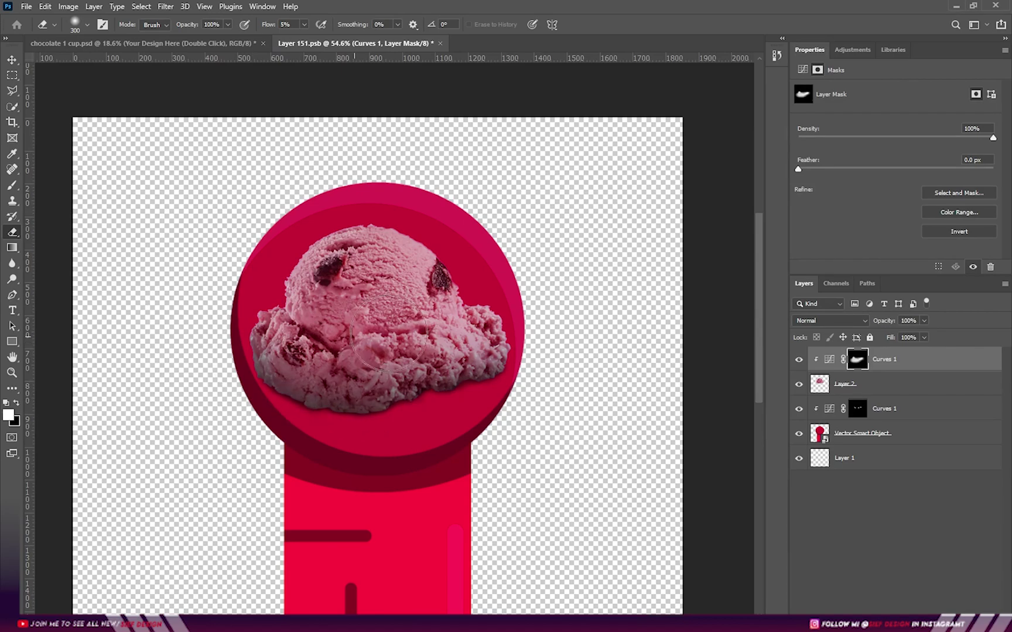
scroll(497, 334, "down", 3)
scroll(436, 311, "up", 2)
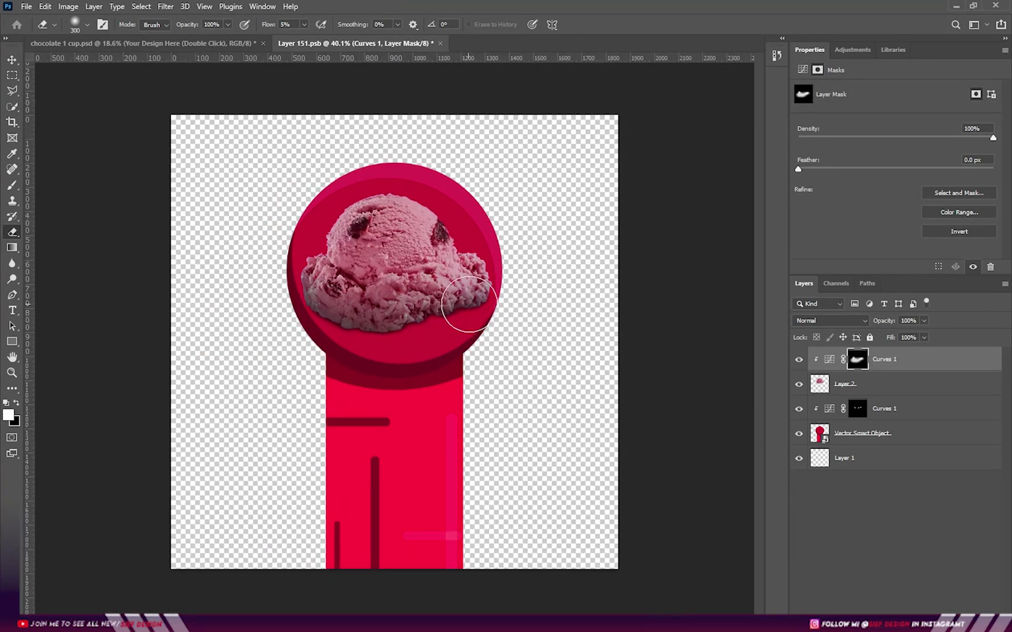
scroll(445, 310, "up", 3)
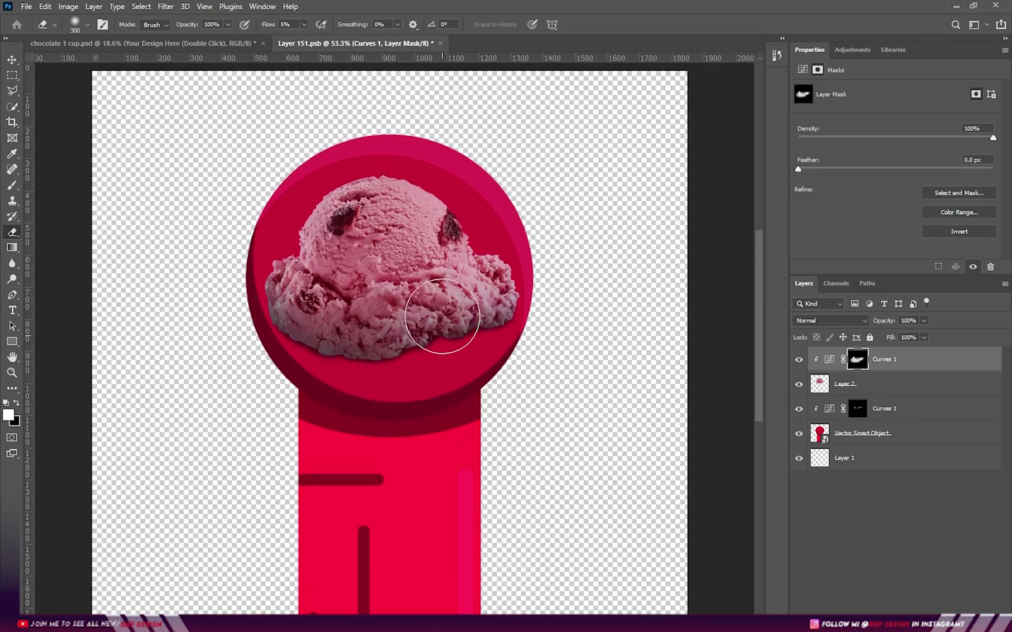
Place the strawberry image zxczxc.png from the ice cream brand folder into the label document
key("v")
left_click(103, 612)
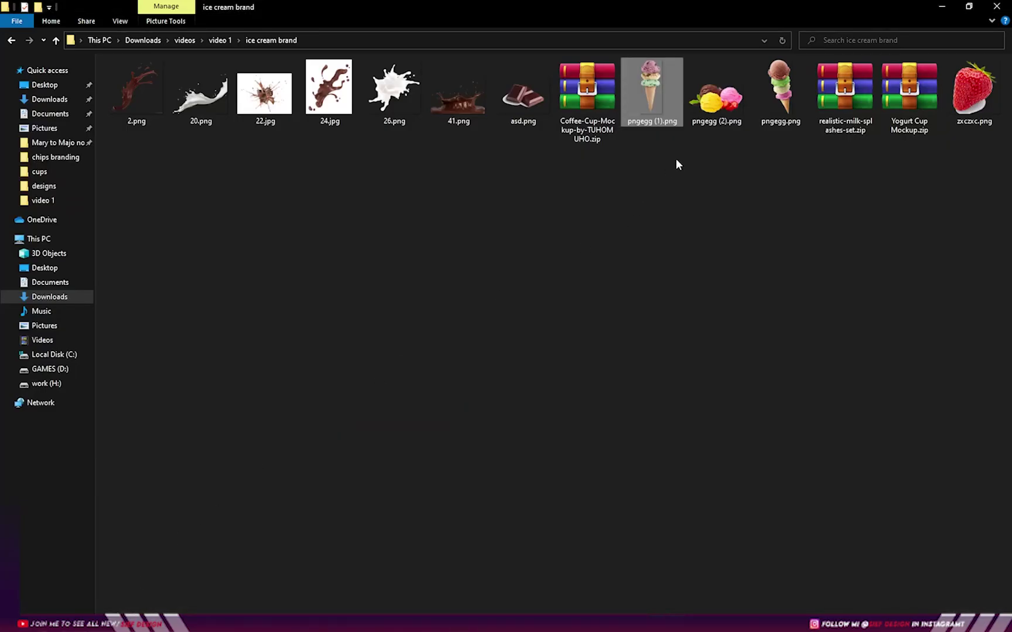
left_click_drag(975, 91, 393, 286)
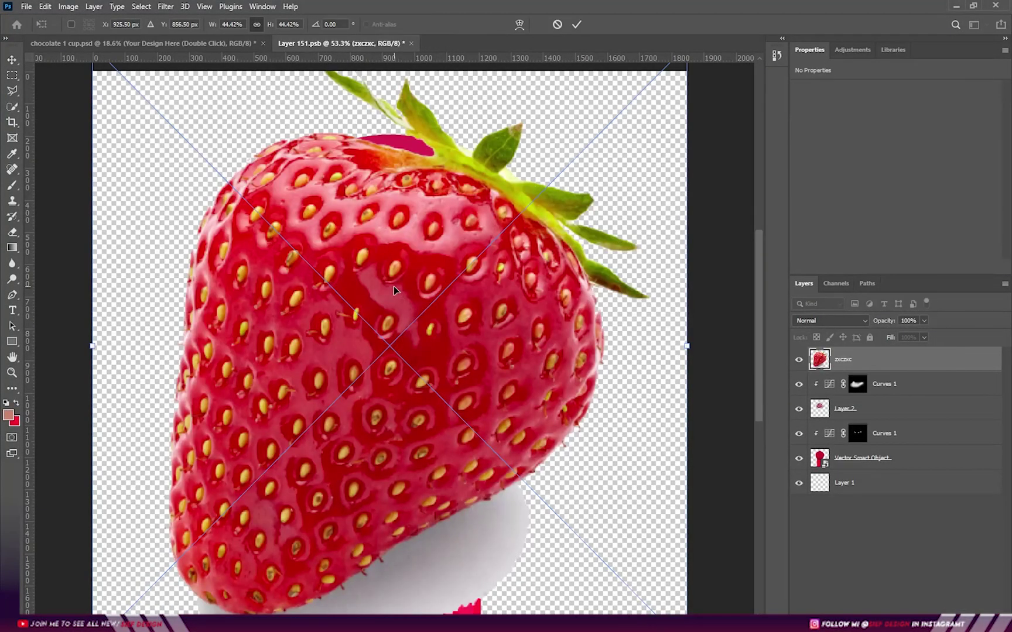
key("Return")
Select the whole strawberry with Quick Selection and add a layer mask that hides the white area beneath it
scroll(399, 293, "down", 2)
key("w")
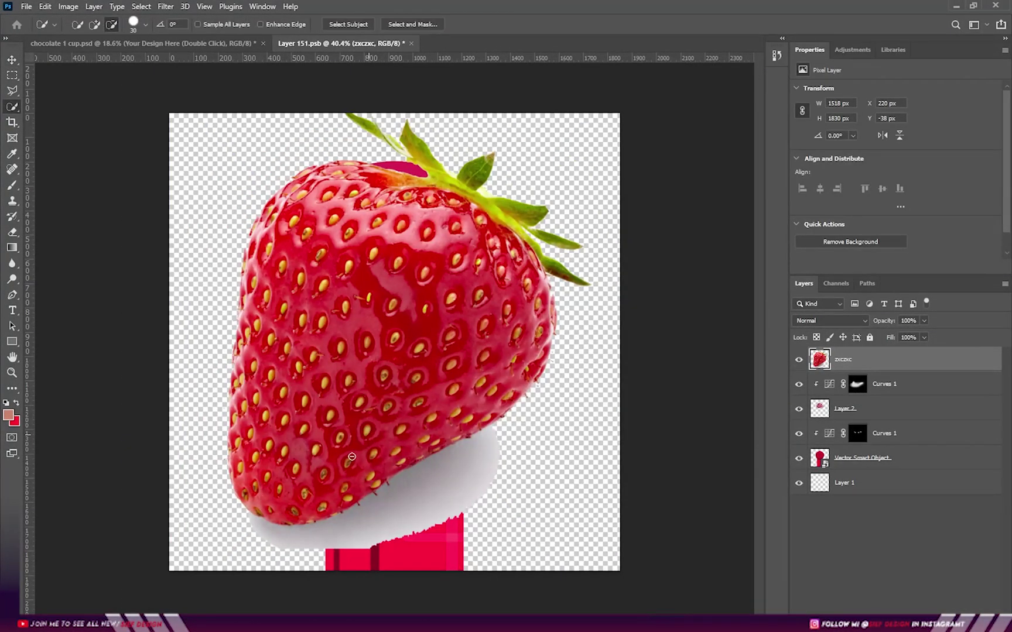
key("alt")
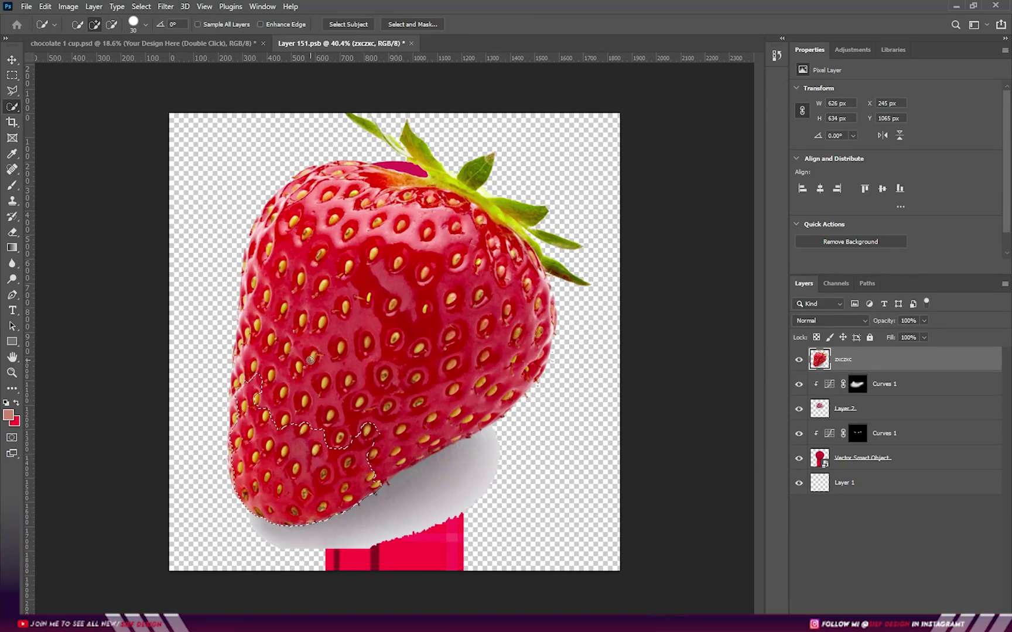
key("bracketright")
left_click_drag(383, 449, 510, 396)
mouse_move(539, 272)
left_mouse_down()
mouse_move(328, 237)
mouse_move(434, 159)
left_mouse_up()
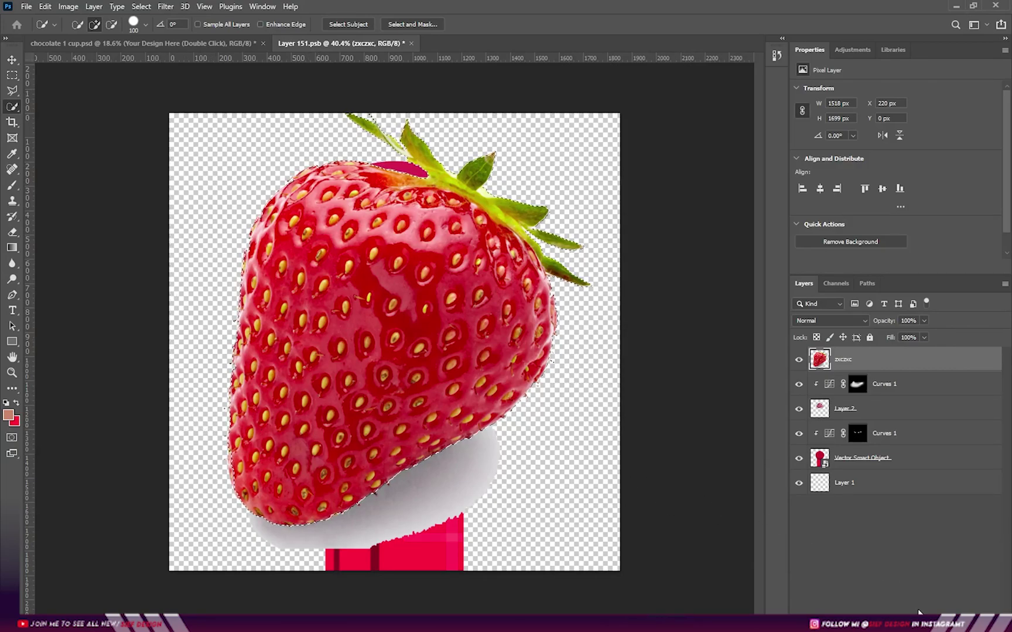
key("ctrl+shift+m")
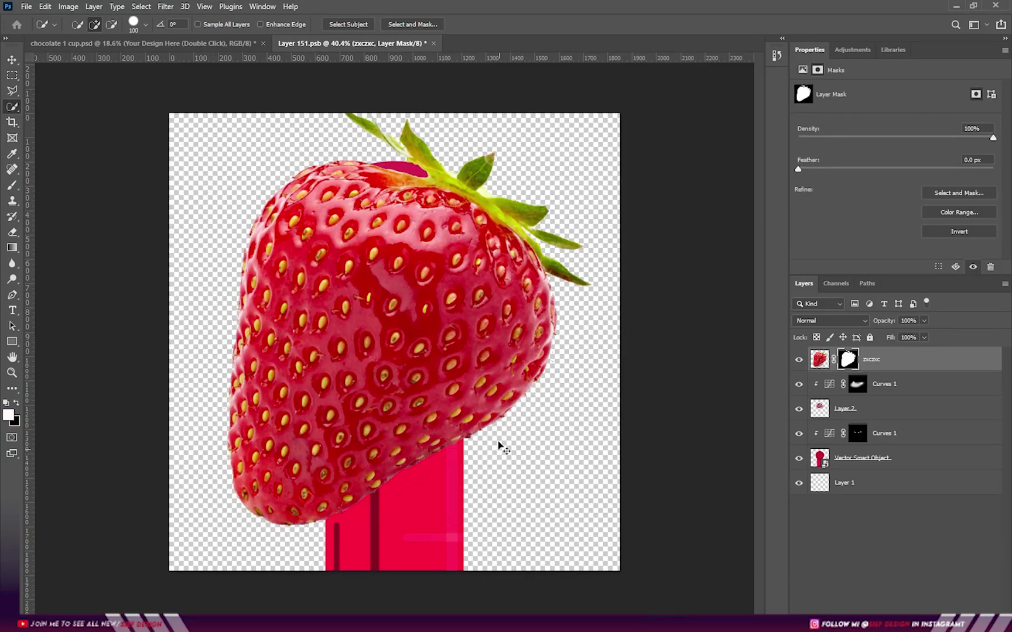
Scale the masked strawberry down to about 10.8% and set it against the right side of the ice cream's lower edge
key("ctrl+t")
left_click_drag(593, 331, 380, 329)
left_click_drag(255, 342, 465, 310)
scroll(454, 306, "up", 5)
scroll(454, 306, "down", 3)
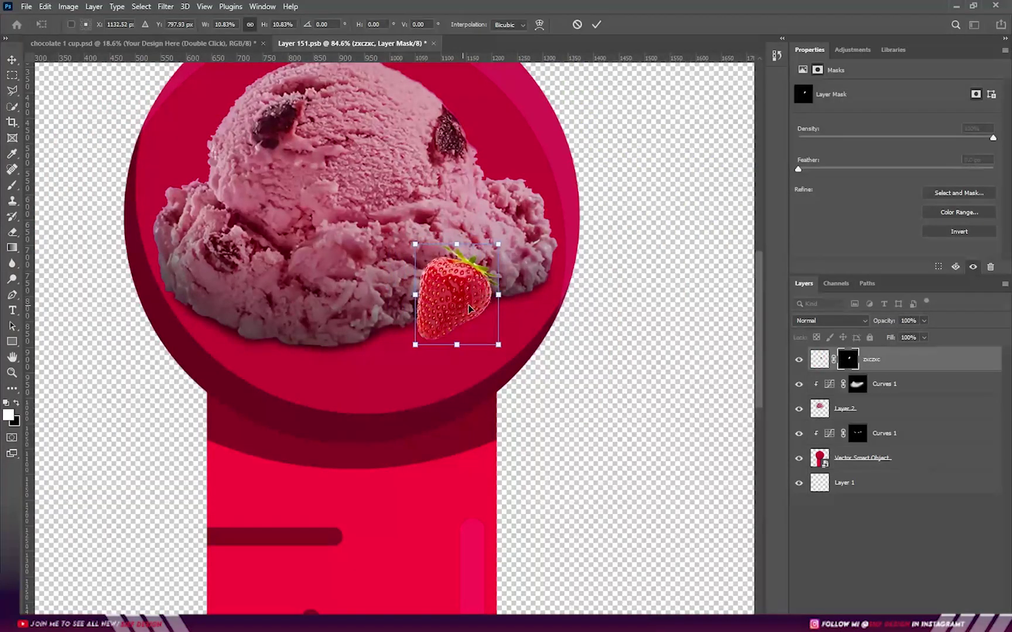
left_click_drag(538, 288, 536, 298)
key("Return")
Duplicate the small strawberry towards the left along the ice cream's lower edge and flip the copy horizontally
key("v")
left_click_drag(467, 308, 346, 327)
key("ctrl+t")
right_click(347, 327)
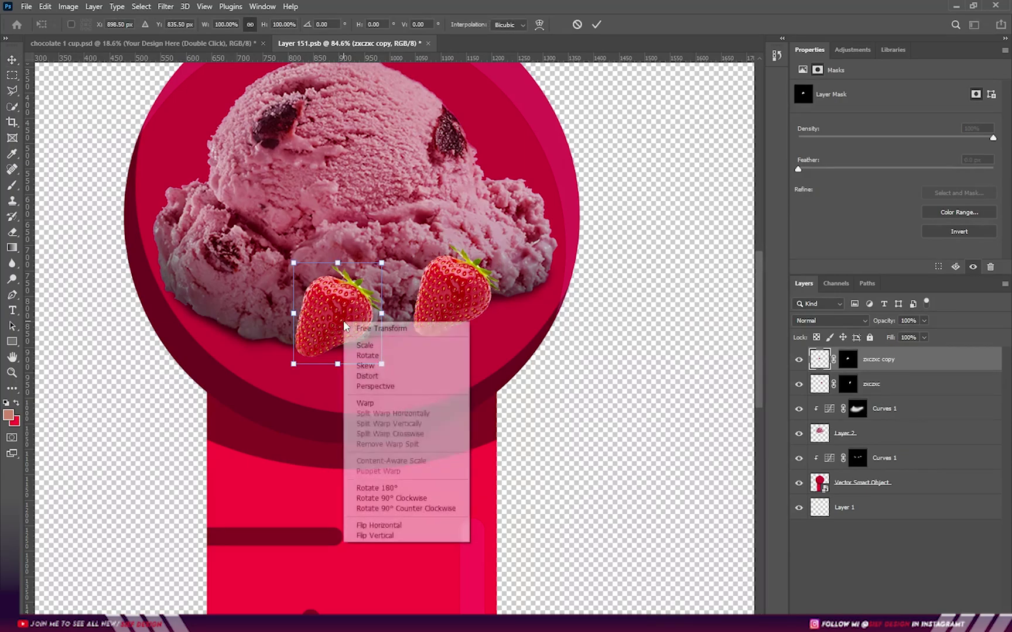
left_click(394, 525)
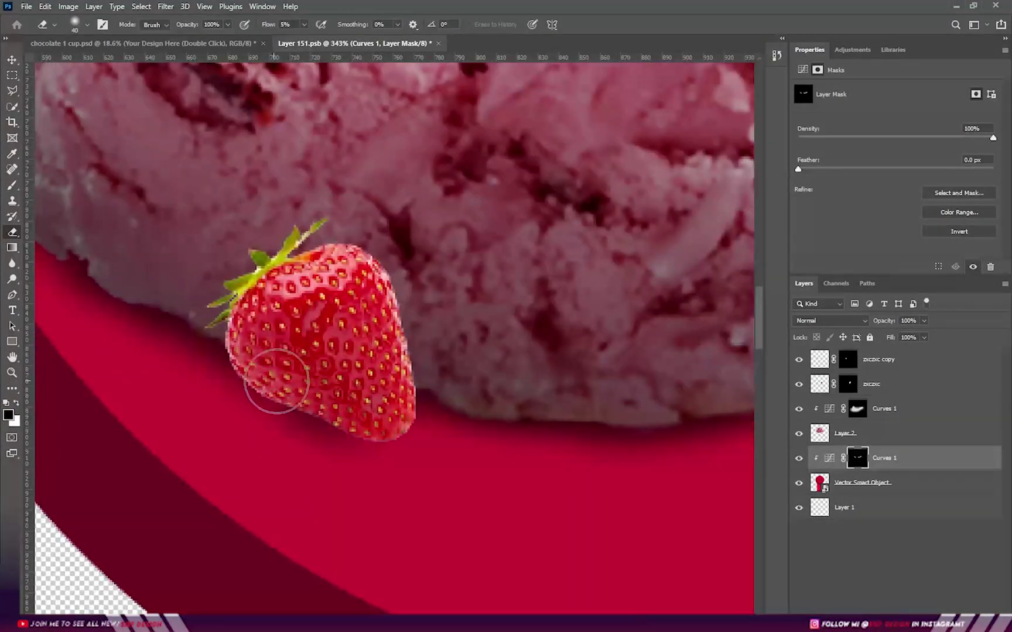
Paint shading for the two strawberries on the Curves masks, swapping foreground and background colours
key("x")
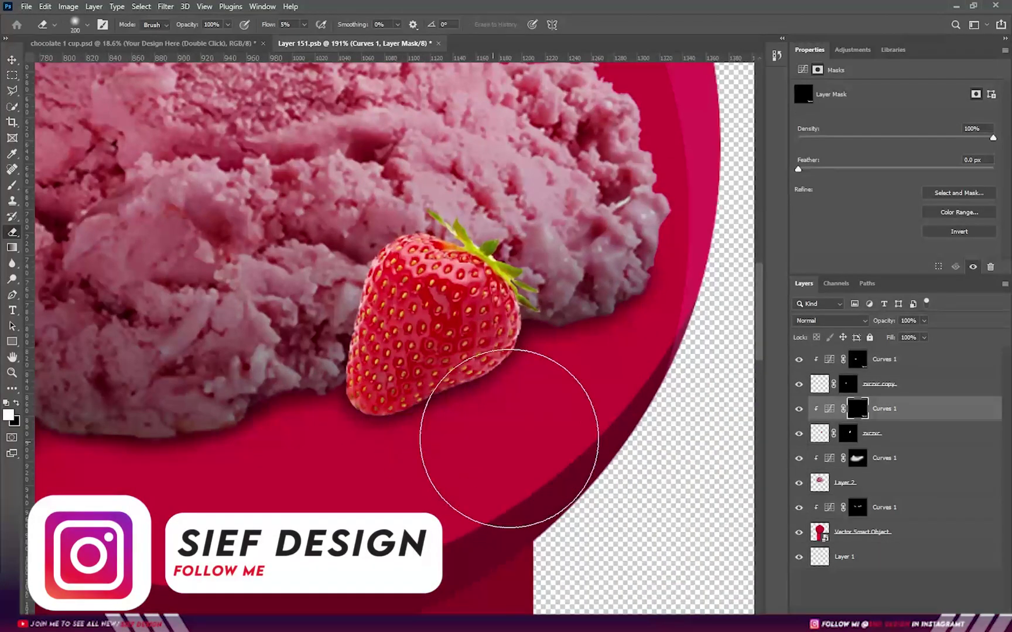
key("x")
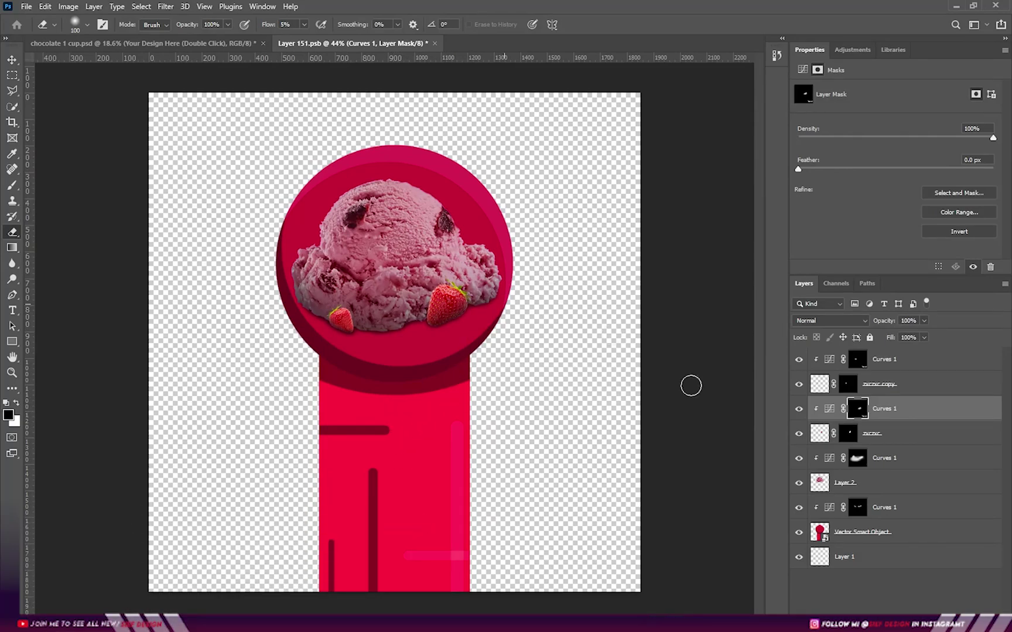
Fill Layer 1 behind the artwork with dark red 590015
key("t")
left_click(852, 562)
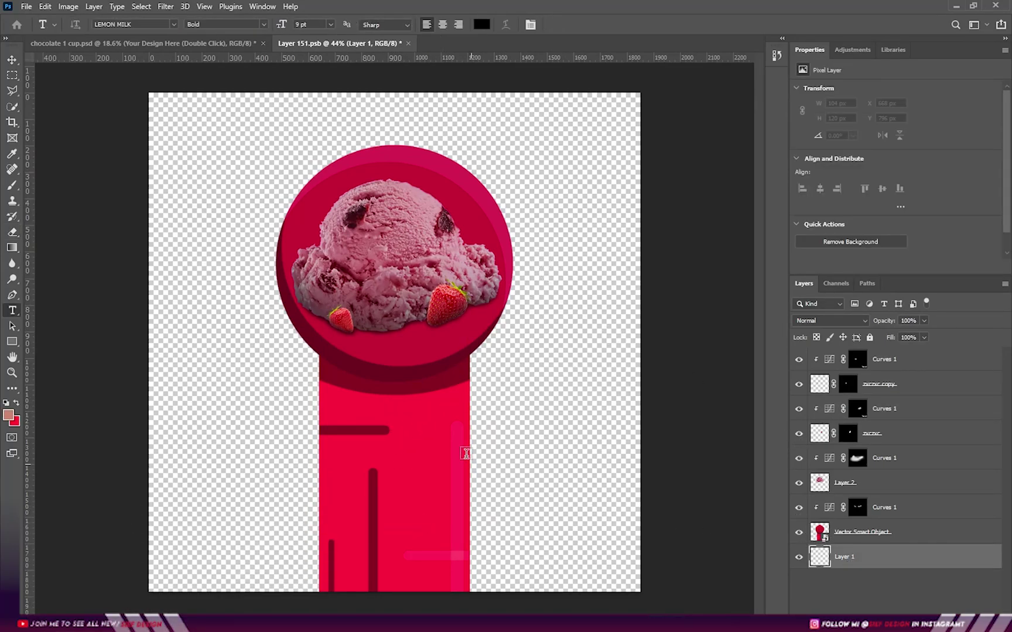
key("i")
left_click(9, 416)
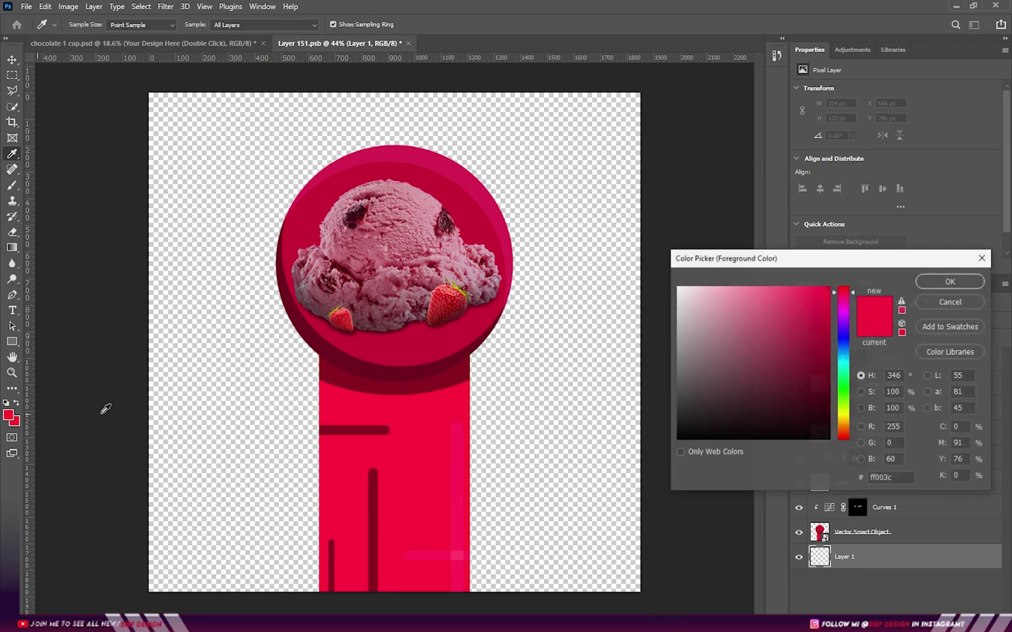
left_click_drag(827, 373, 828, 400)
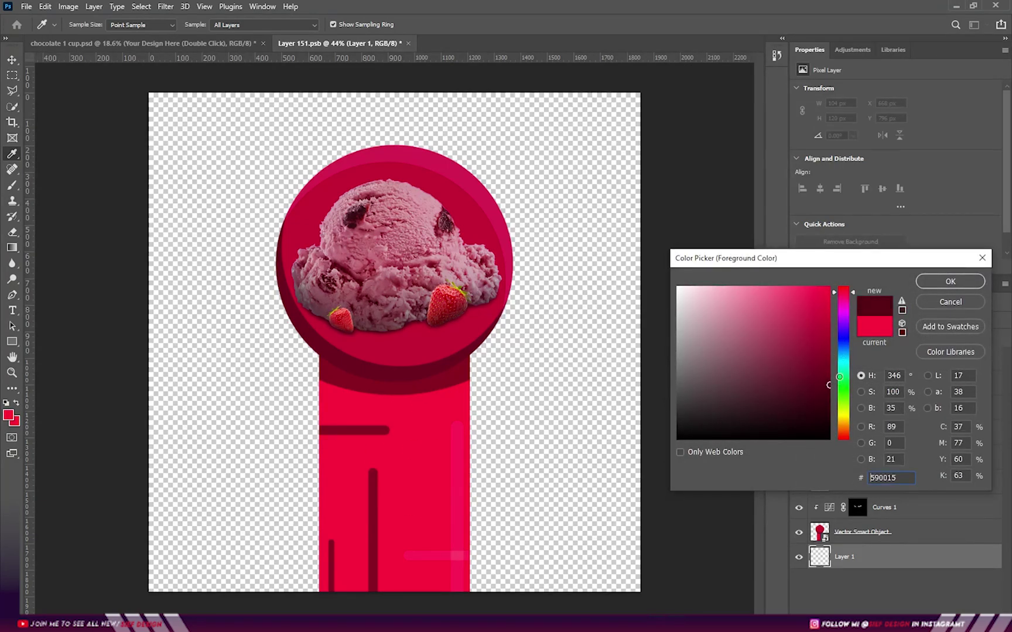
left_click(950, 281)
key("alt+BackSpace")
Add a new layer above Layer 1, set the foreground colour to pink ff7293 and the layer's blend mode to Screen
scroll(515, 327, "down", 3)
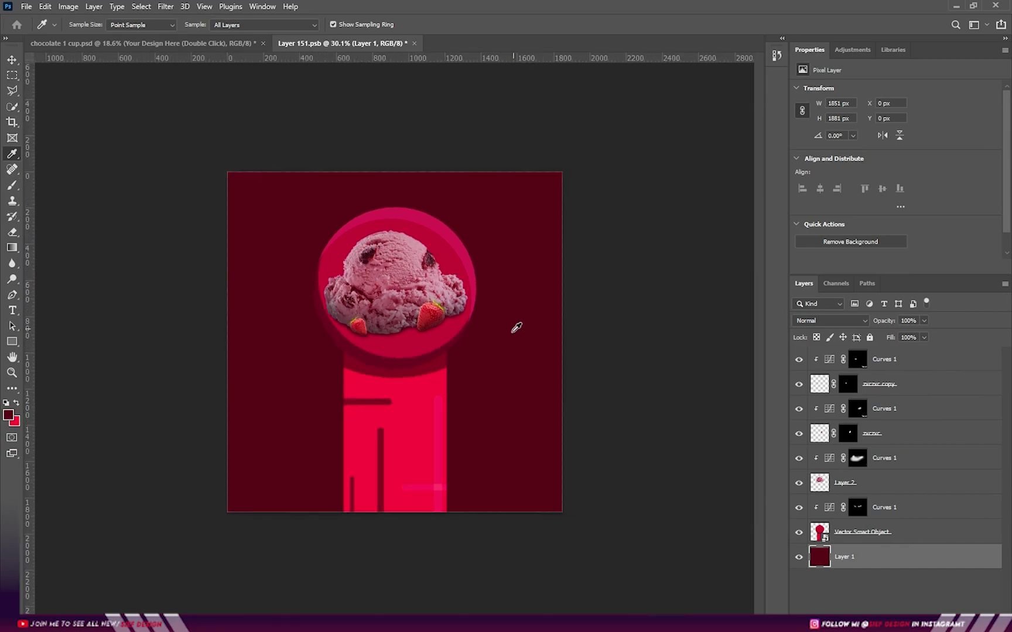
scroll(515, 327, "up", 2)
key("ctrl+shift+alt+n")
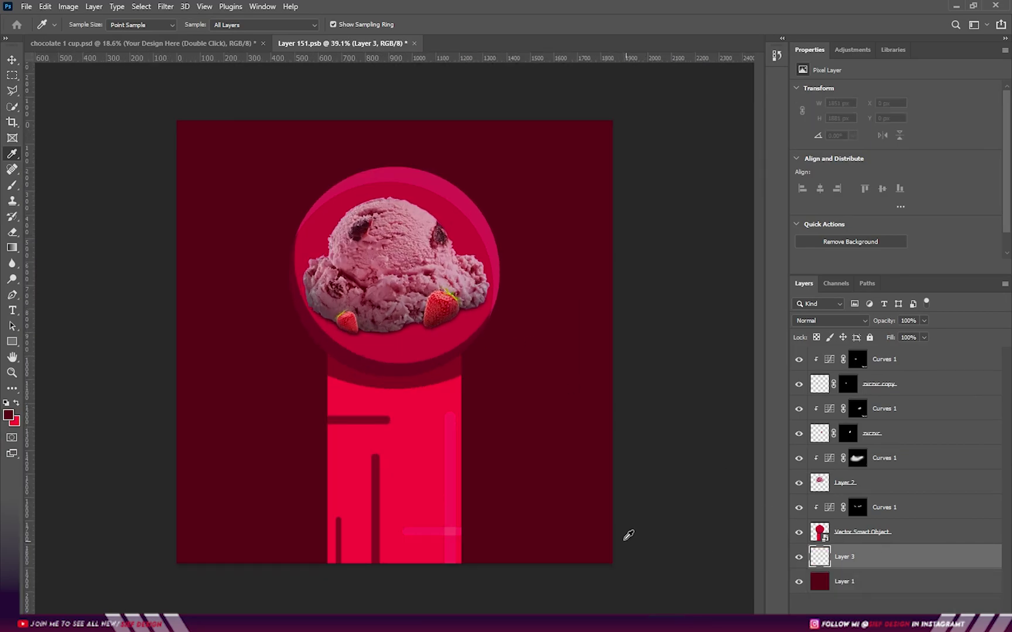
left_click(9, 415)
left_click_drag(801, 293, 760, 286)
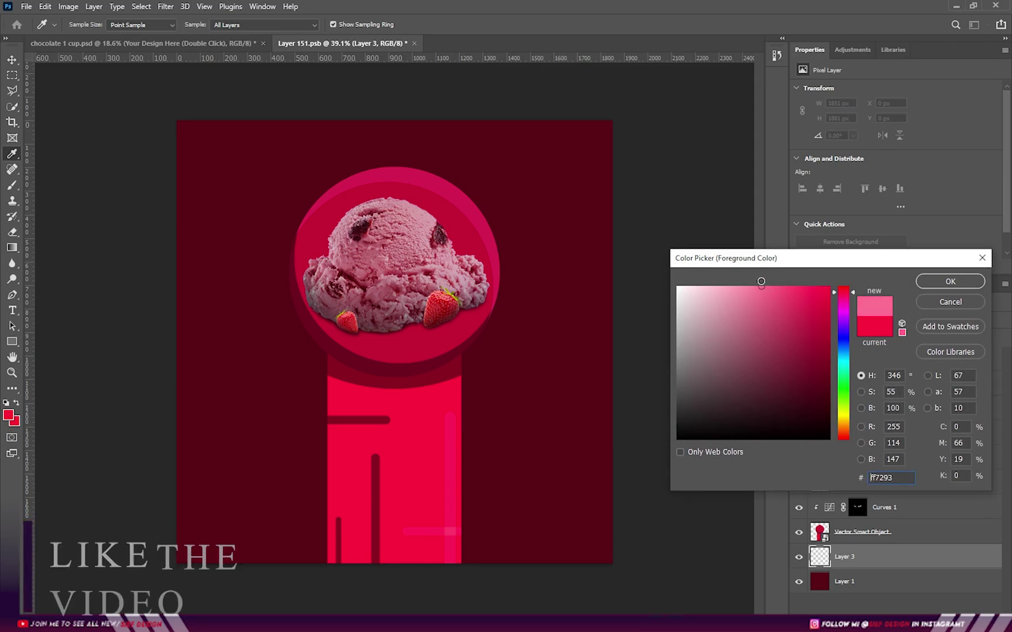
left_click(949, 281)
left_click(830, 320)
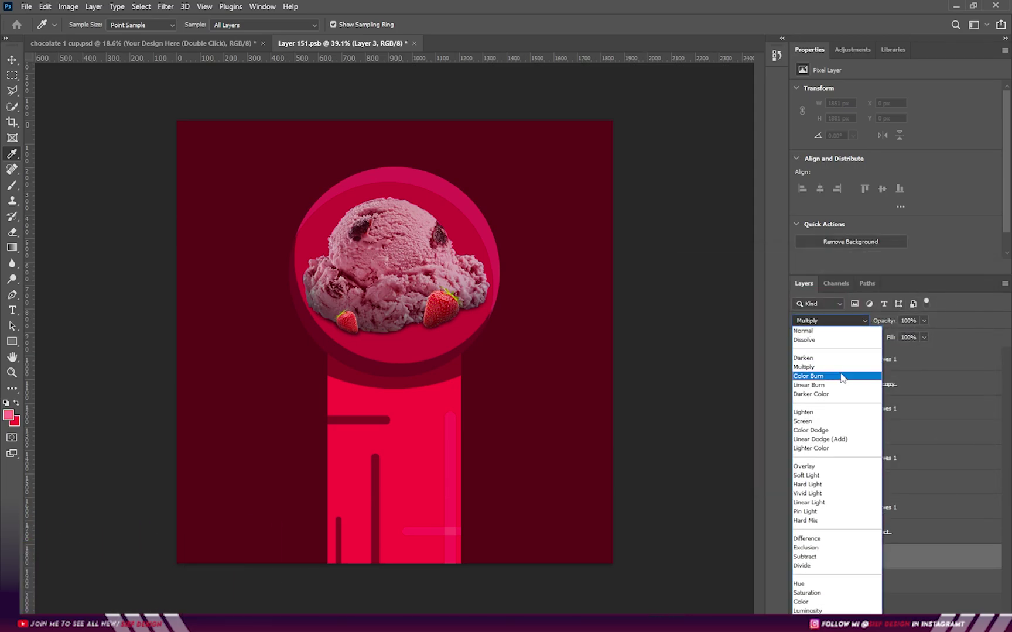
left_click(815, 421)
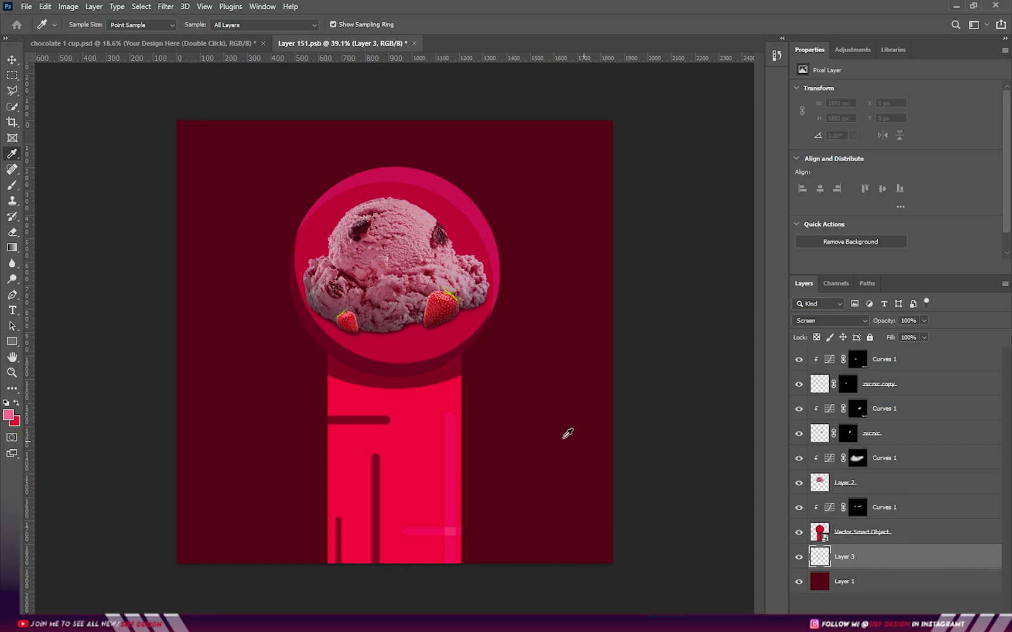
Paint a pink glow behind the ice cream circle with a Soft Round brush at 0% hardness and 1500 px
key("b")
right_click(507, 421)
left_click(672, 457)
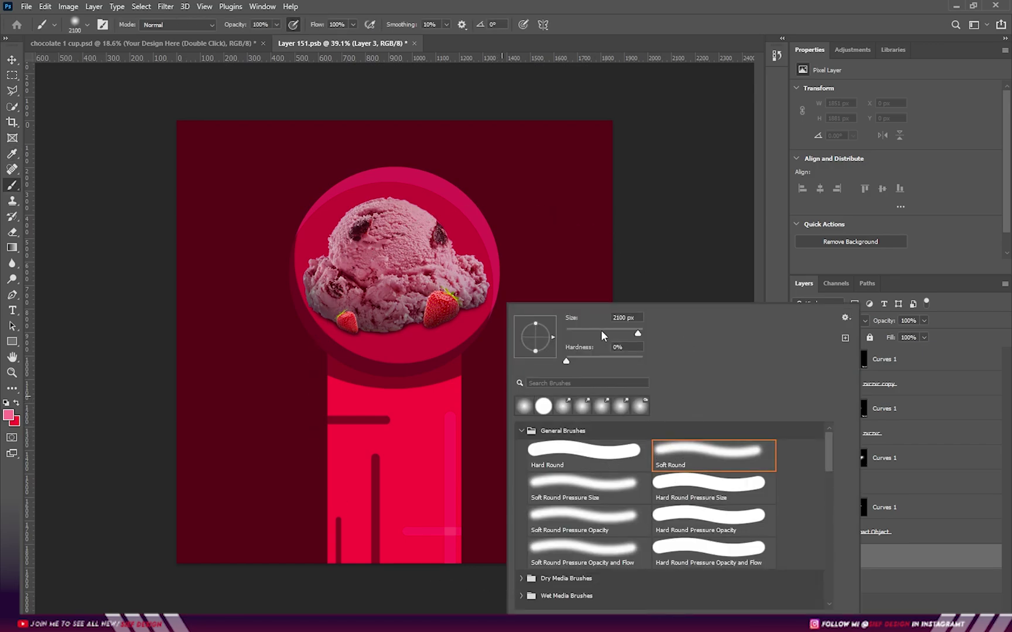
key("Return")
left_click_drag(517, 226, 544, 284)
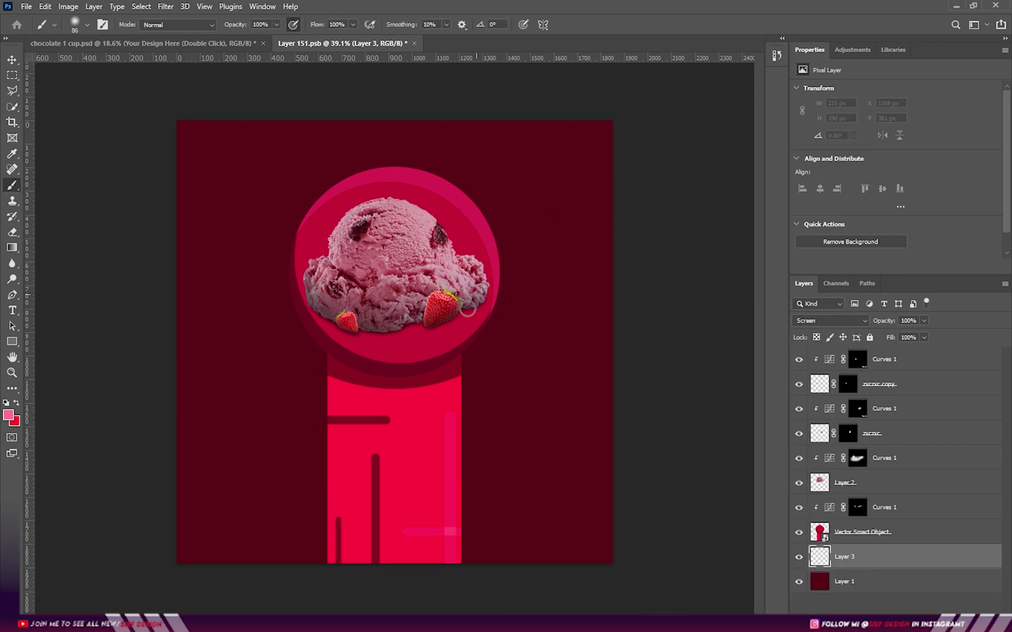
key("bracketright")
key("bracketright")
key("bracketright")
key("bracketright")
key("bracketright")
key("bracketright")
key("bracketright")
key("bracketright")
key("bracketright")
key("bracketright")
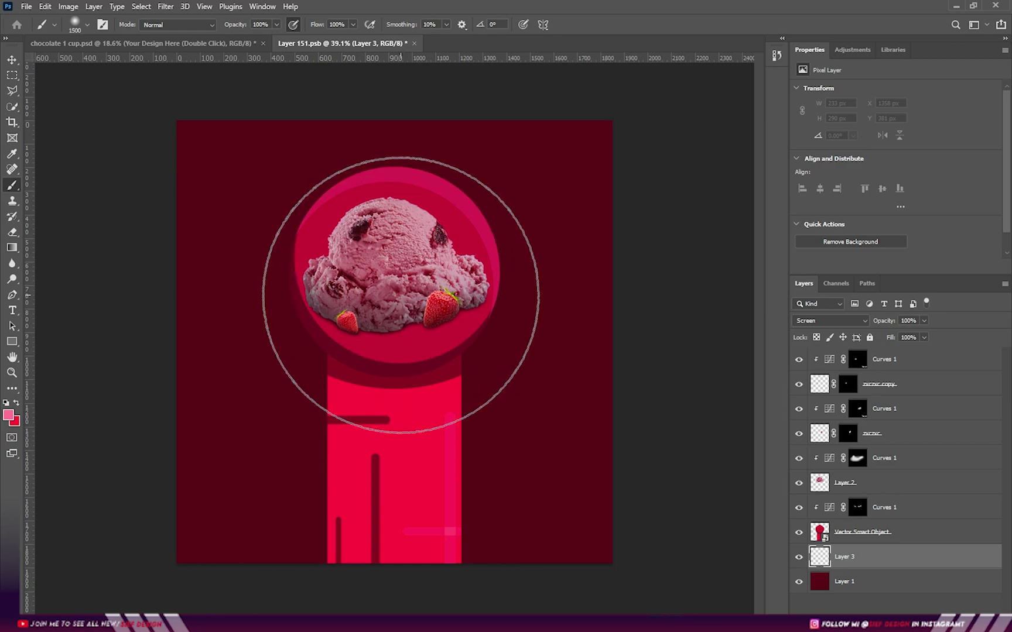
left_click(400, 307)
Enlarge the pink glow layer to about 131% and centre it lower behind the artwork
key("v")
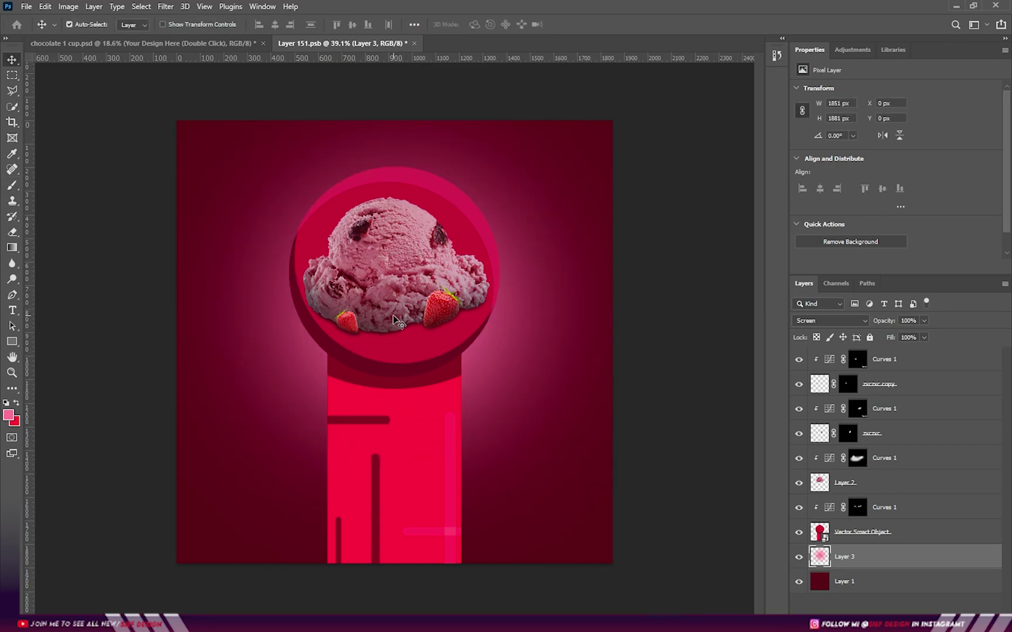
key("ctrl+minus")
key("t")
key("ctrl+minus")
key("ctrl+t")
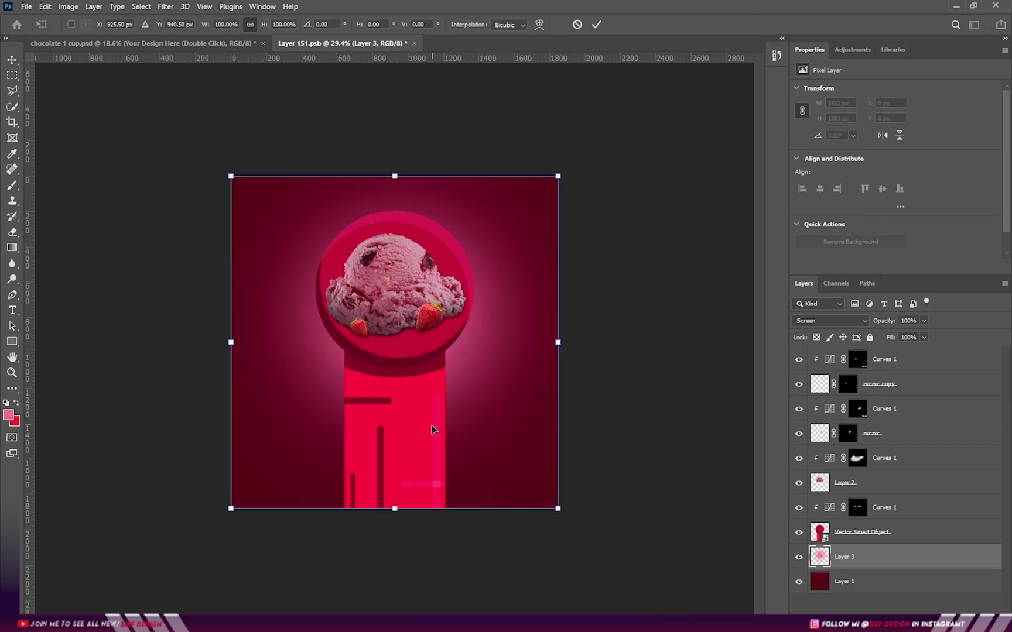
left_click_drag(401, 513, 393, 610)
left_click_drag(430, 469, 430, 446)
key("Return")
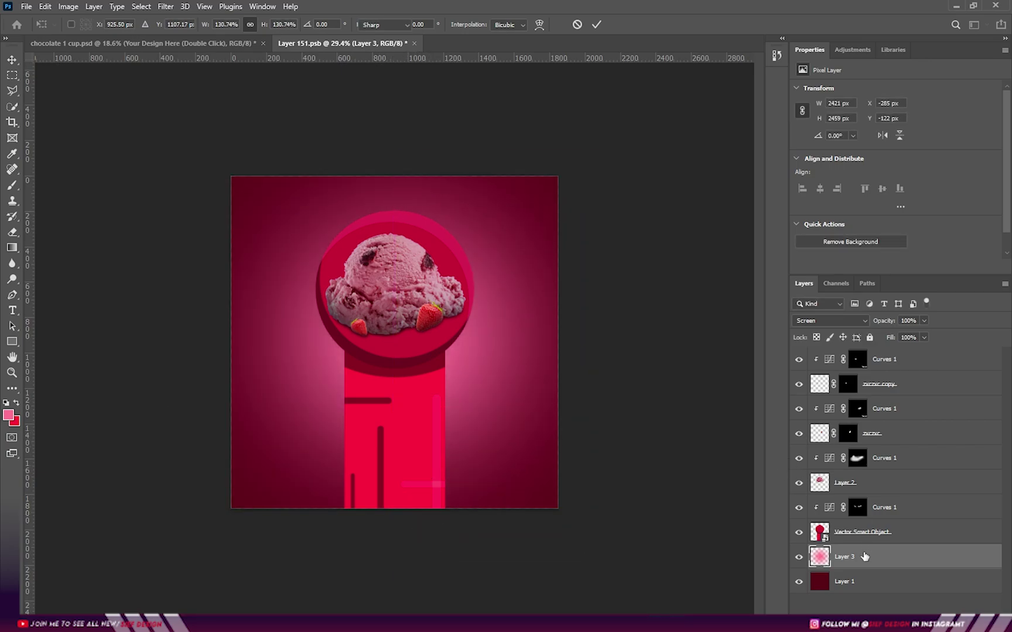
Select all layers above the glow, scale the ice cream artwork up to about 116% and move it lower on the canvas
left_click(856, 538)
left_click(881, 359, "shift")
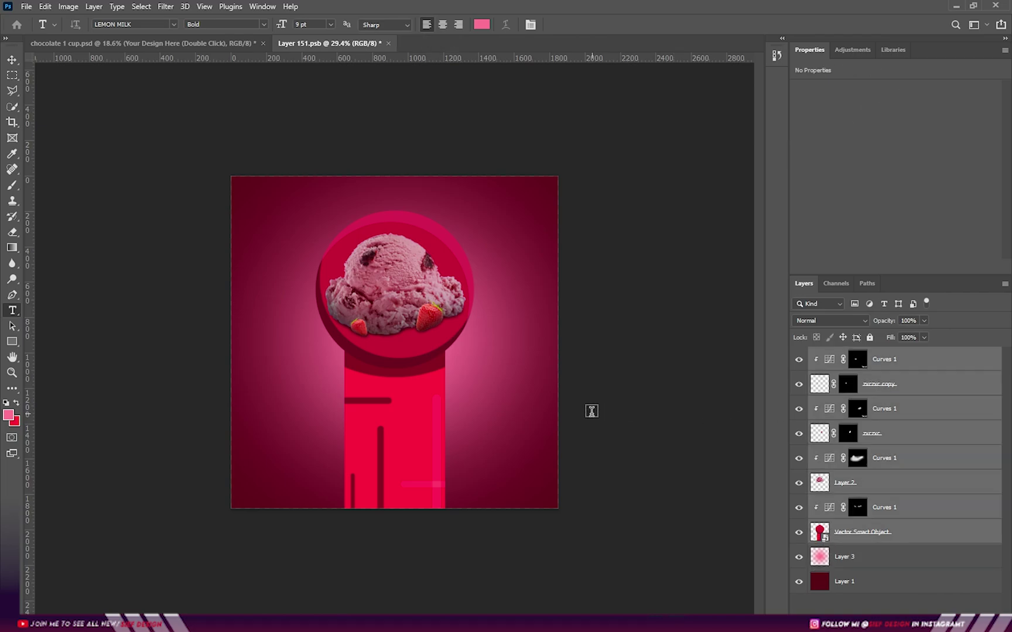
key("ctrl+t")
left_click_drag(395, 407, 403, 418)
left_click_drag(458, 227, 458, 174)
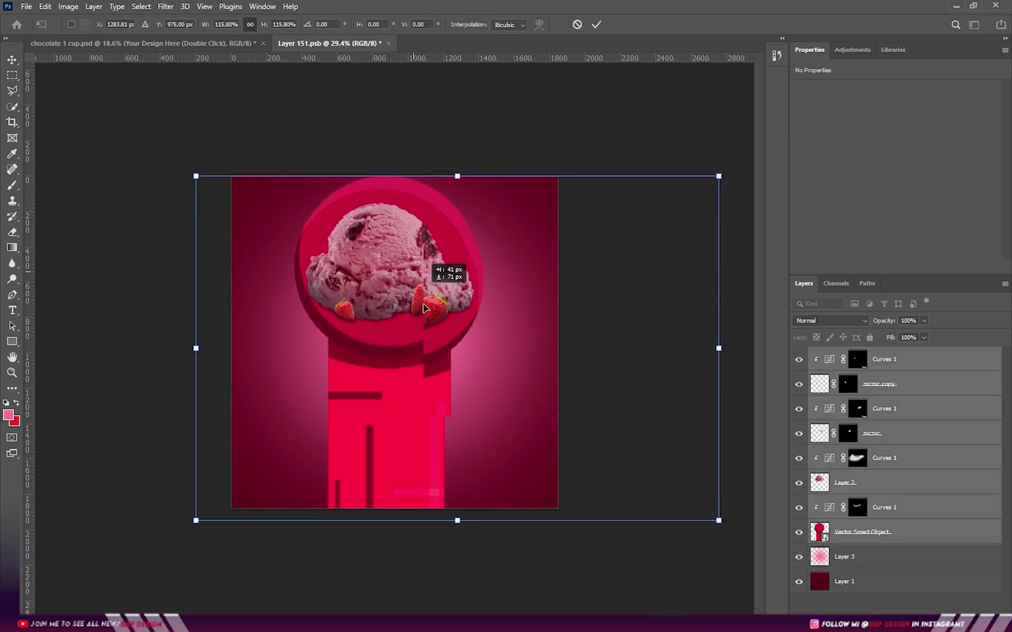
left_click_drag(445, 255, 454, 299)
mouse_move(466, 229)
left_mouse_down()
mouse_move(467, 174)
mouse_move(476, 210)
left_mouse_up()
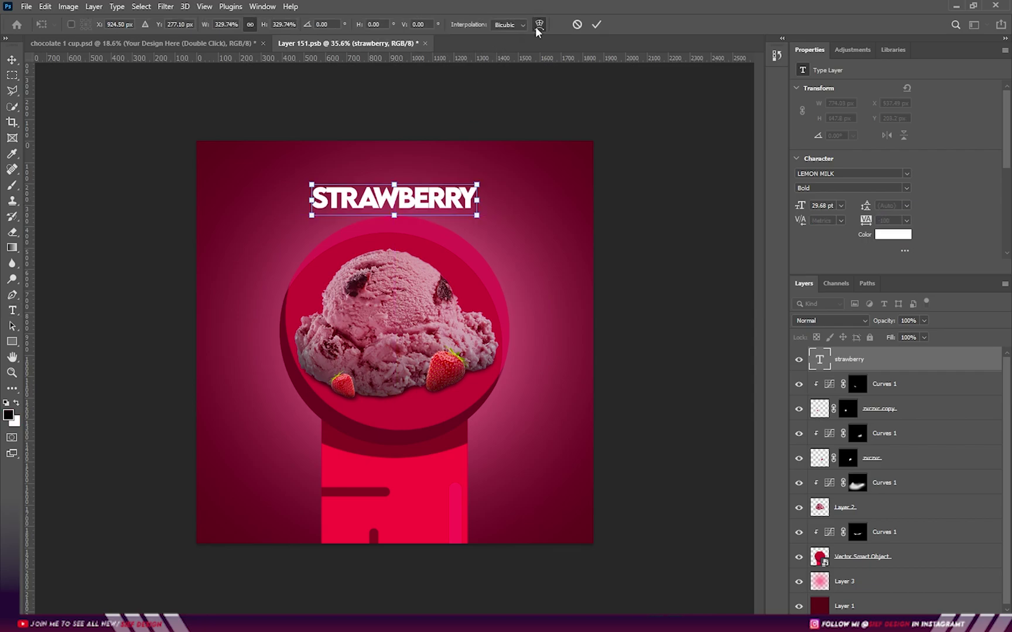
Warp the STRAWBERRY title with an Arc bend of about 52% and position it along the upper edge of the circle
left_click(538, 27)
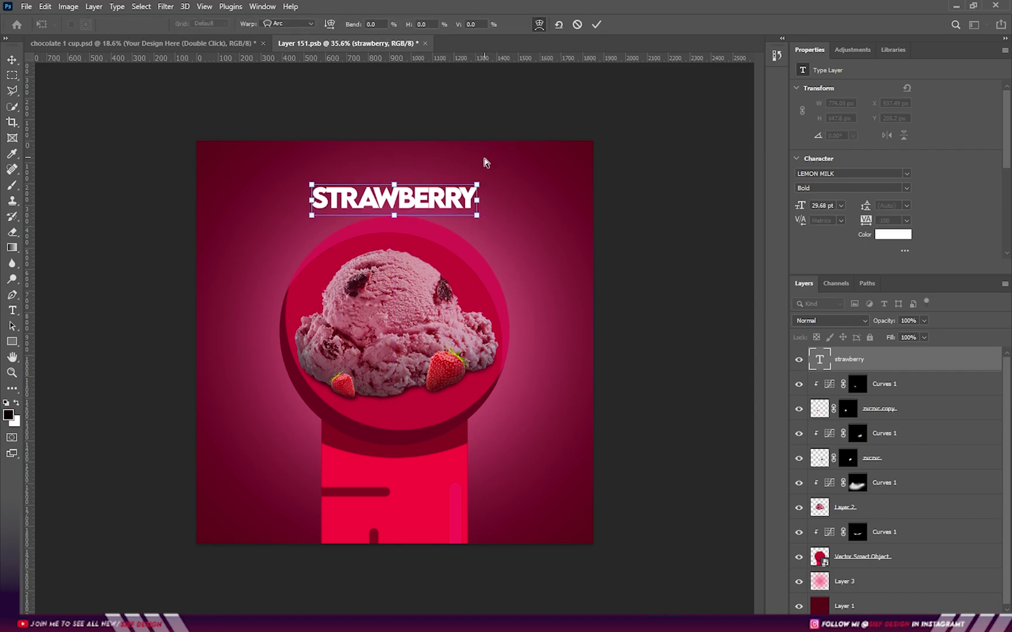
left_click_drag(426, 203, 456, 226)
key("ctrl+z")
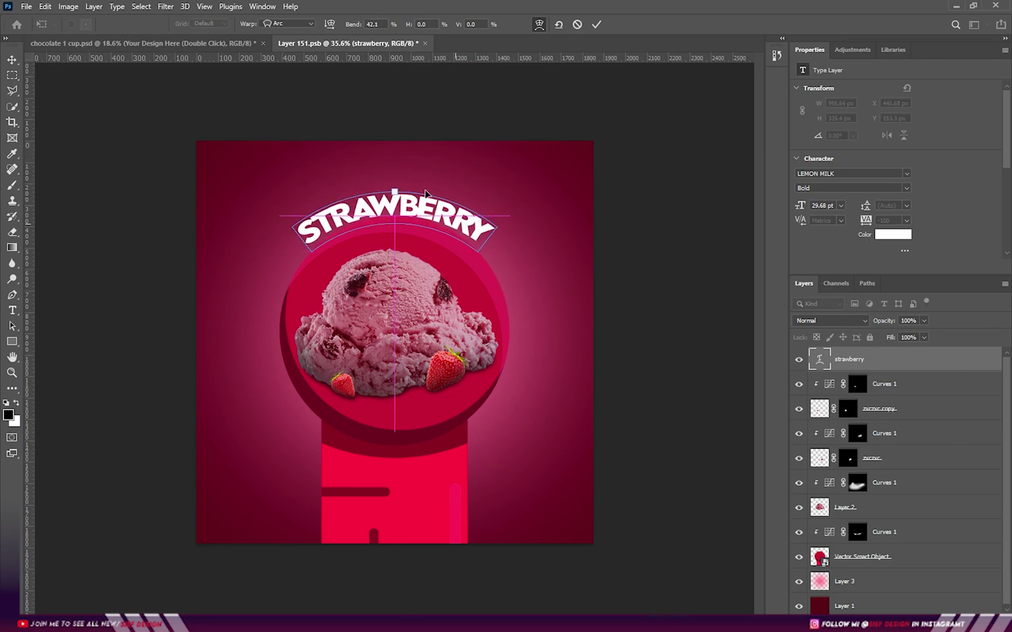
left_click_drag(395, 191, 394, 184)
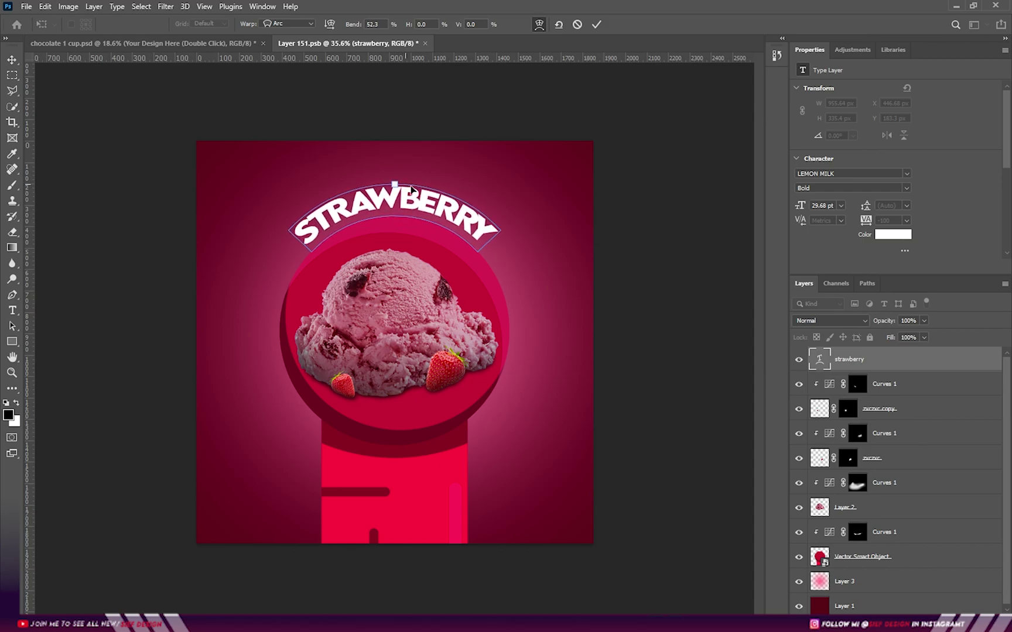
left_click_drag(452, 217, 452, 223)
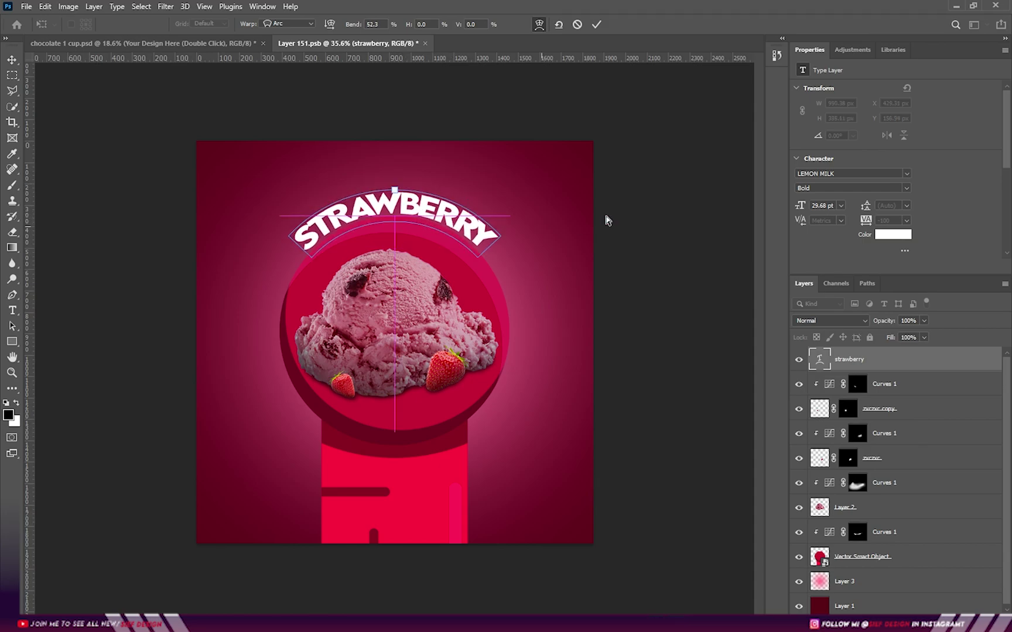
key("Return")
Widen the STRAWBERRY title's letter spacing to a tracking of 200
left_click(906, 221)
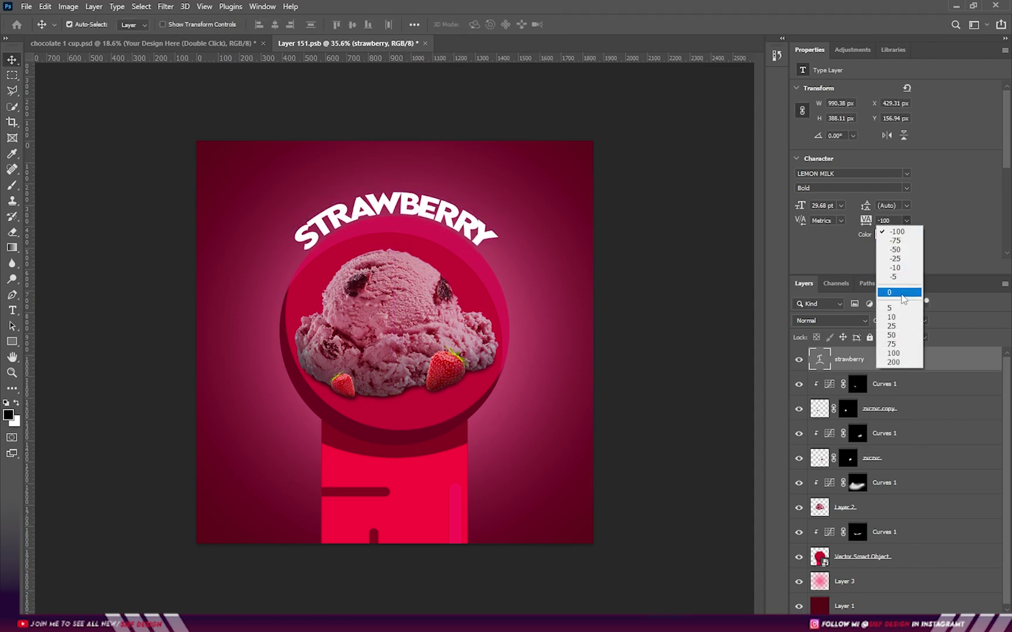
left_click(894, 353)
left_click_drag(497, 222, 479, 230)
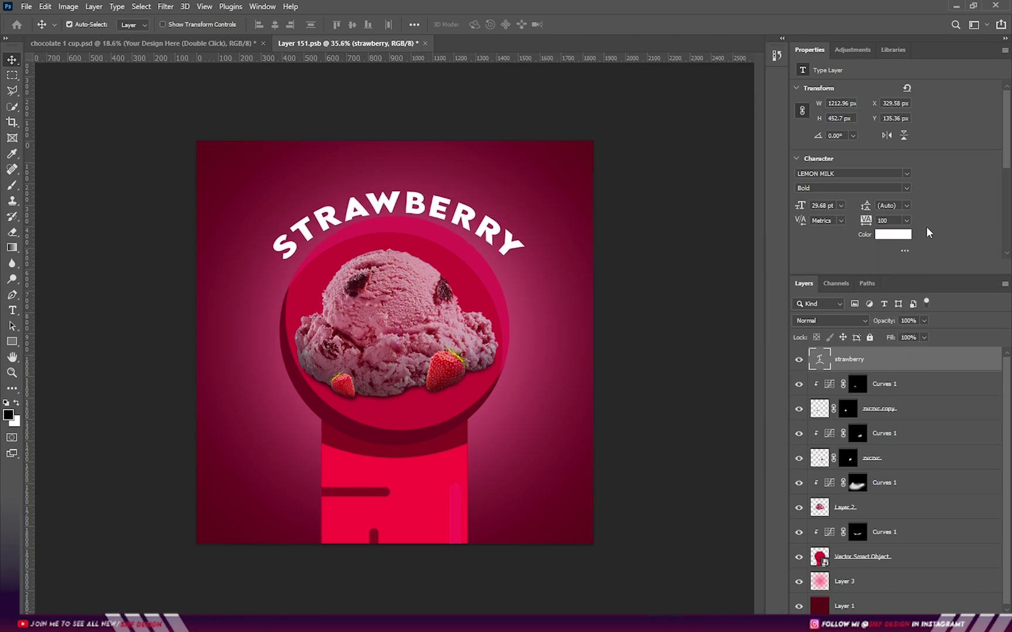
left_click(906, 222)
left_click(894, 358)
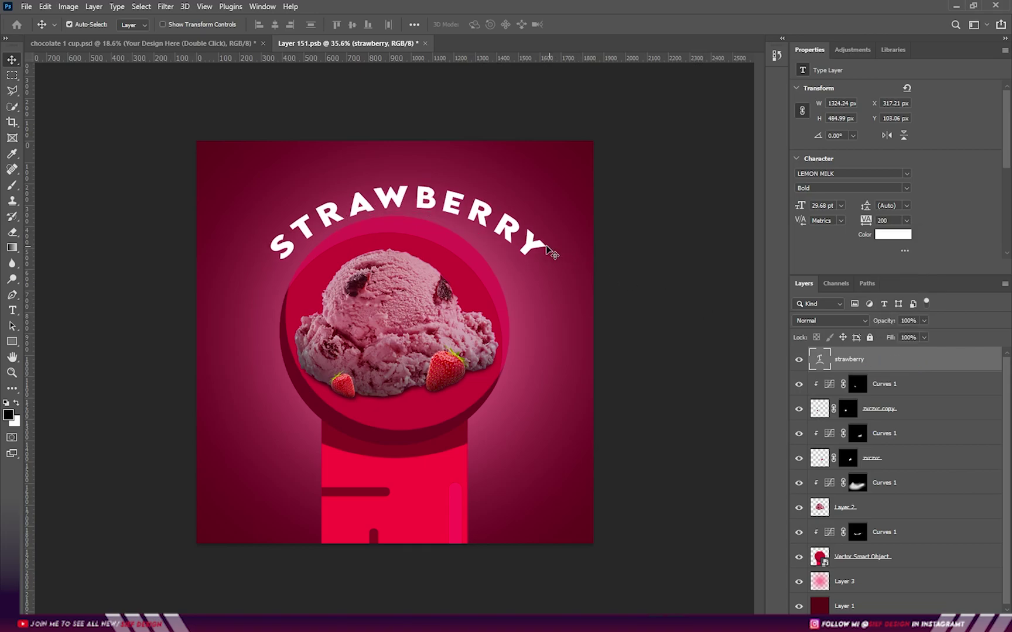
Recentre the title above the ice cream and strengthen its arc warp so it curves around the circle
left_click_drag(487, 223, 479, 229)
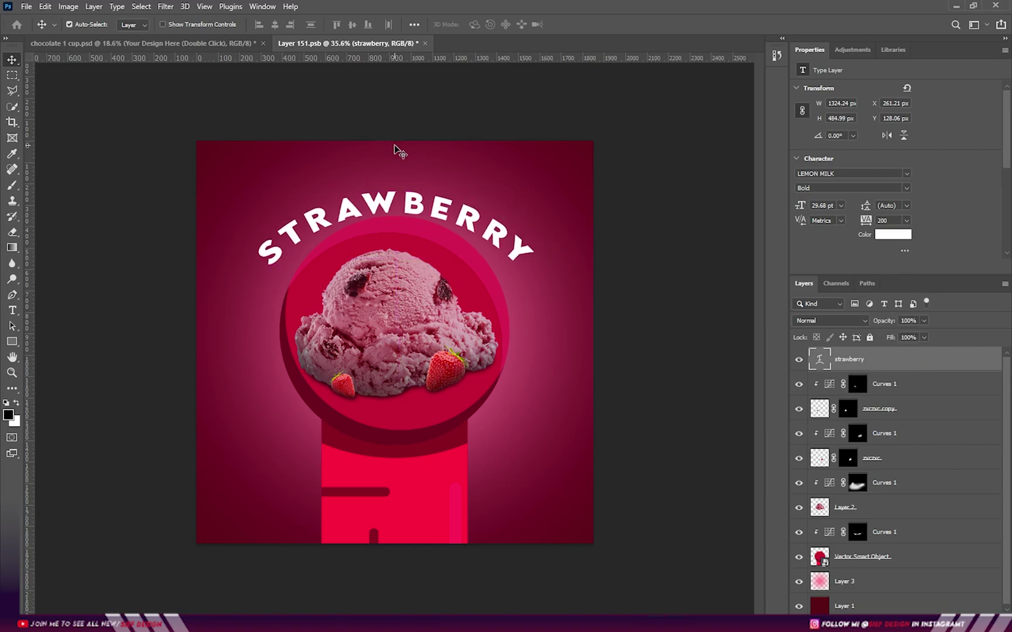
key("ctrl+t")
left_click(538, 24)
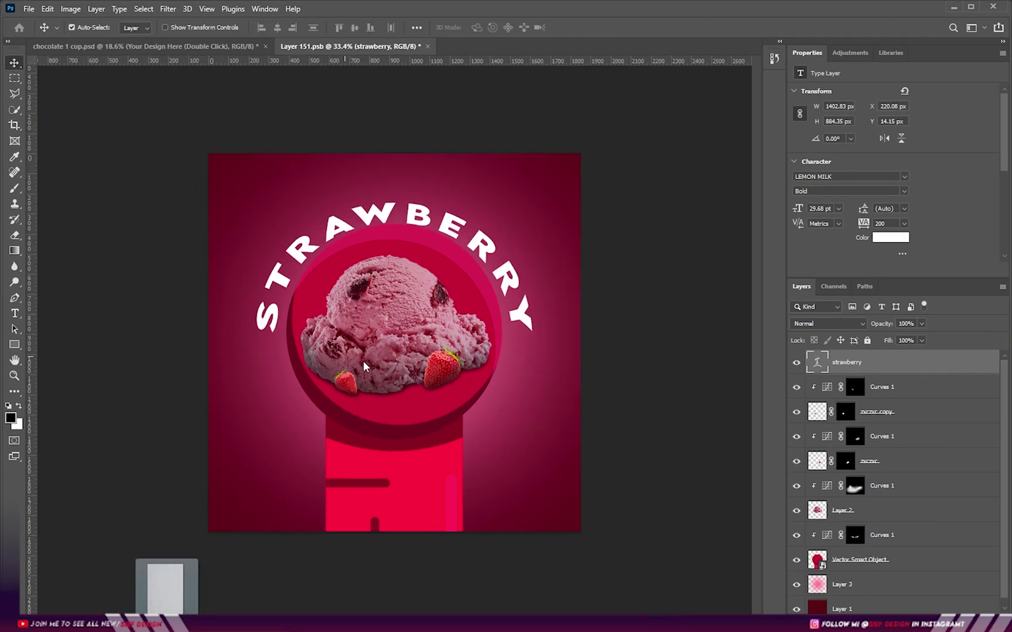
Place the wrinkled paper texture 1 (2) across the canvas, move its layer directly above Layer 1 and change its blend mode
left_click_drag(395, 367, 580, 356)
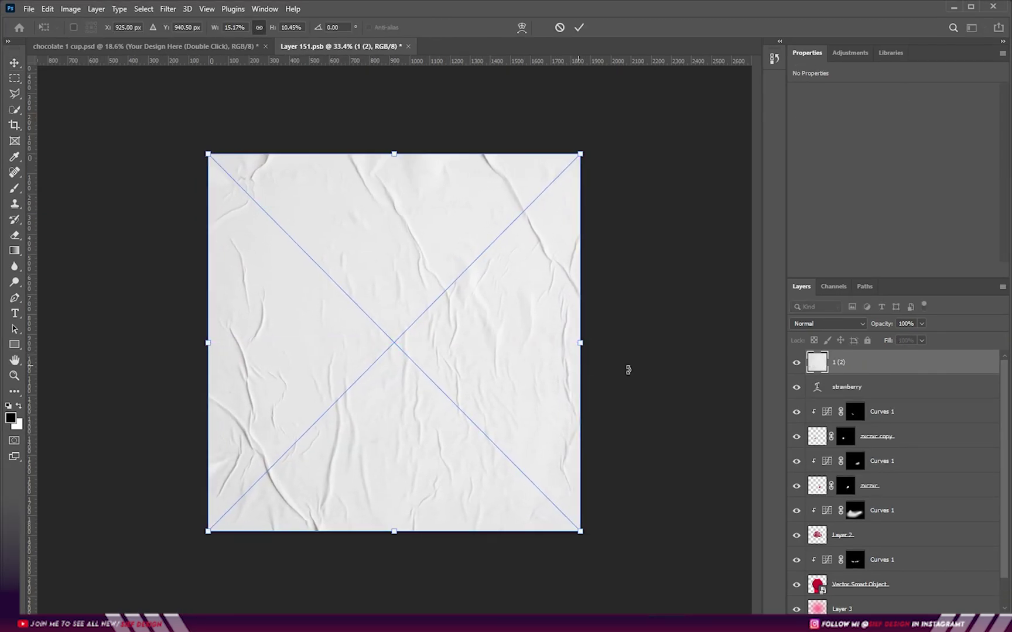
key("Return")
scroll(856, 363, "down", 1)
scroll(856, 362, "up", 1)
left_click_drag(856, 358, 826, 597)
left_click(837, 323)
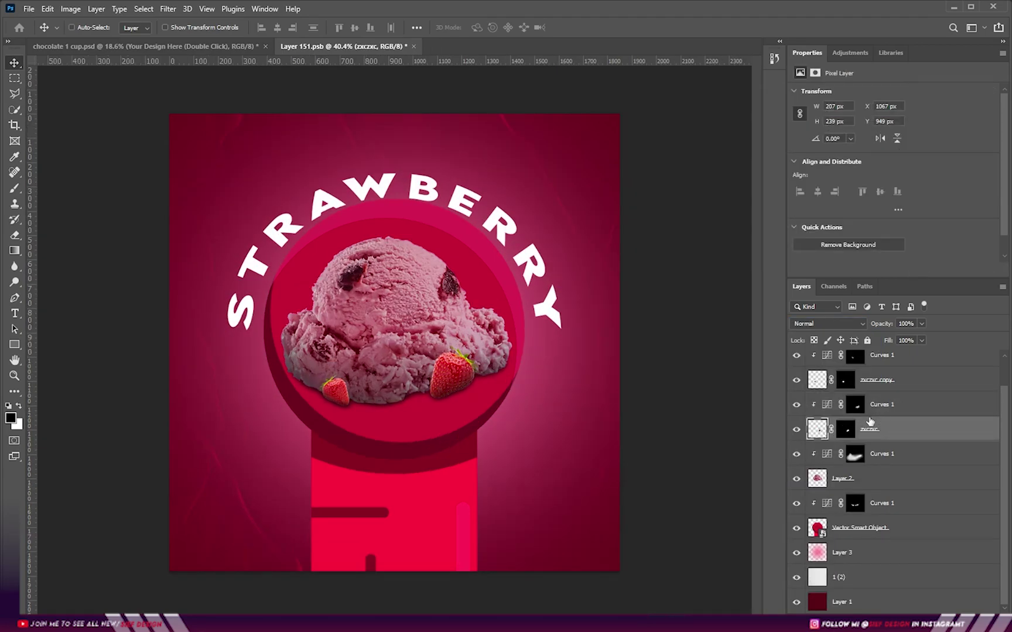
Add a copy of the large strawberry as the top layer, enlarge it and place it partly off the canvas at the lower-left edge
left_click_drag(874, 363, 588, 425)
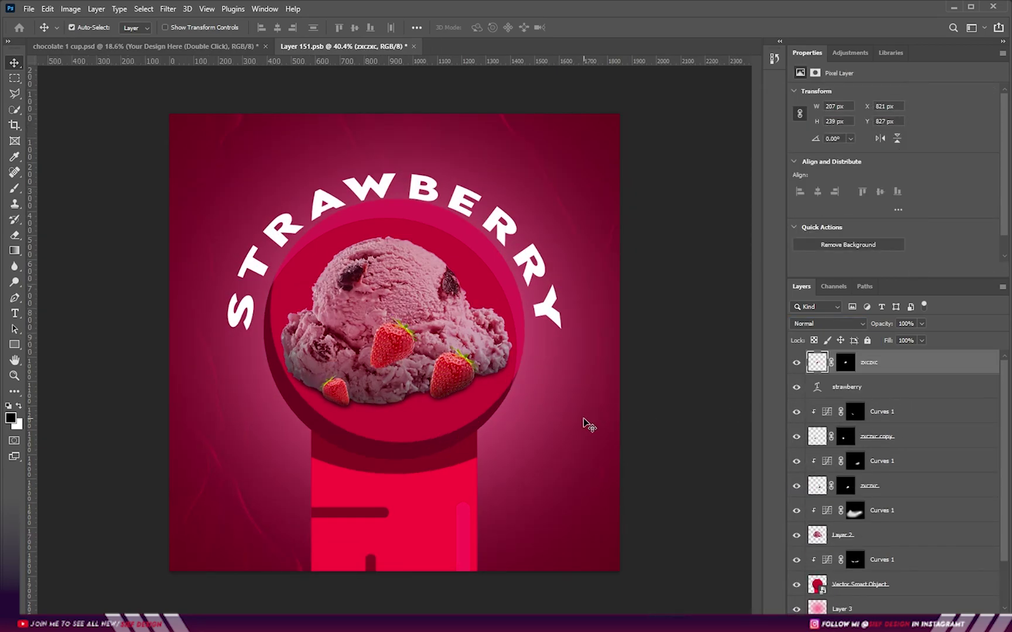
scroll(391, 349, "down", 2)
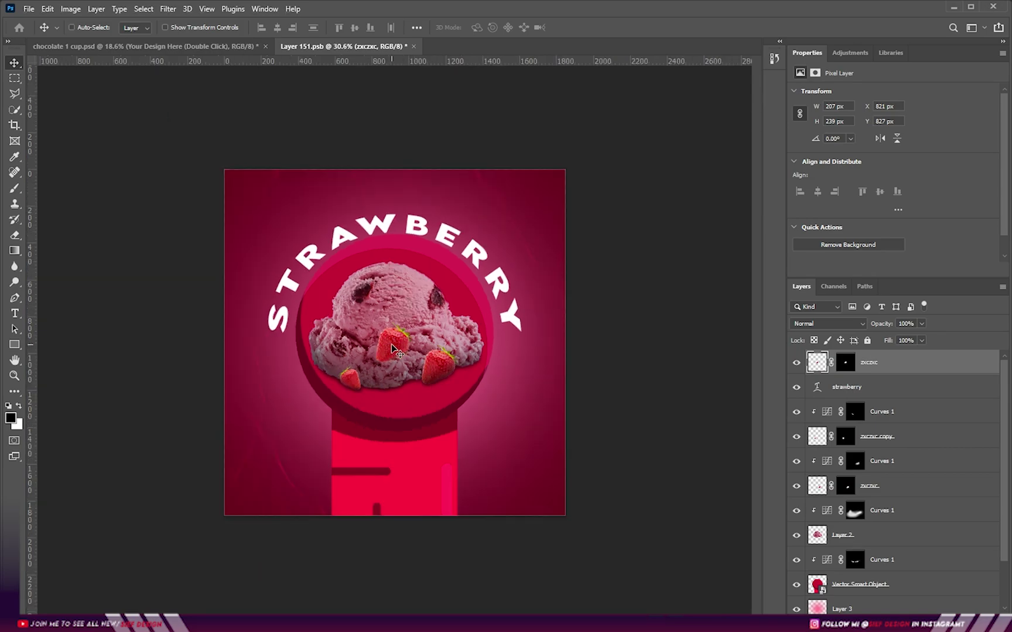
key("ctrl+t")
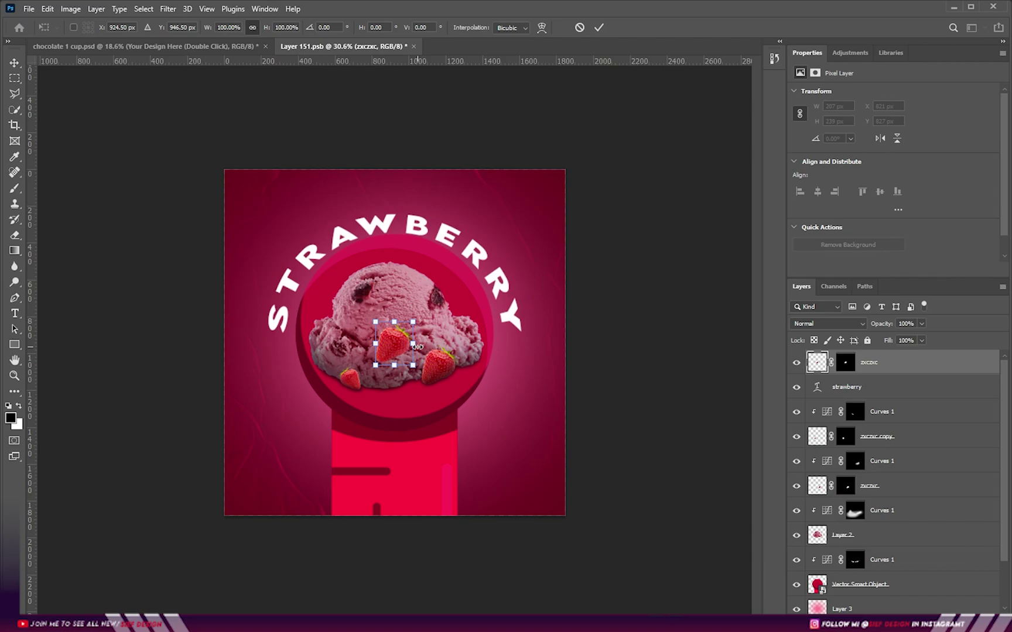
left_click_drag(418, 346, 262, 443)
Duplicate the lower-left strawberry, flip it vertically, rotate it about 6° and enlarge it in the artwork's upper-left corner
left_click_drag(243, 451, 278, 368)
key("Return")
key("ctrl+t")
right_click(285, 361)
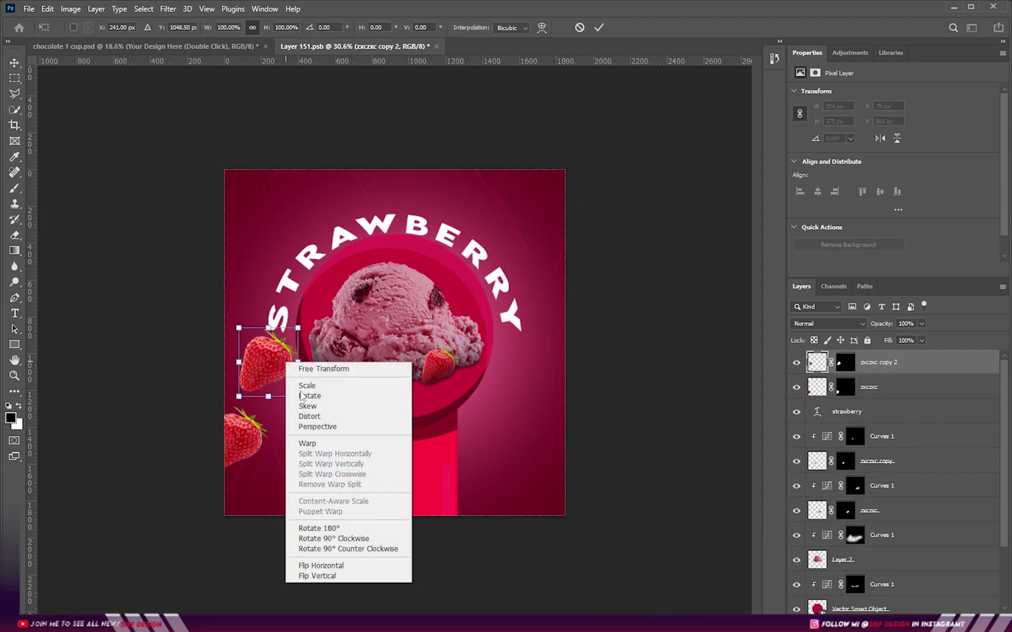
left_click(336, 566)
left_click_drag(312, 364, 264, 211)
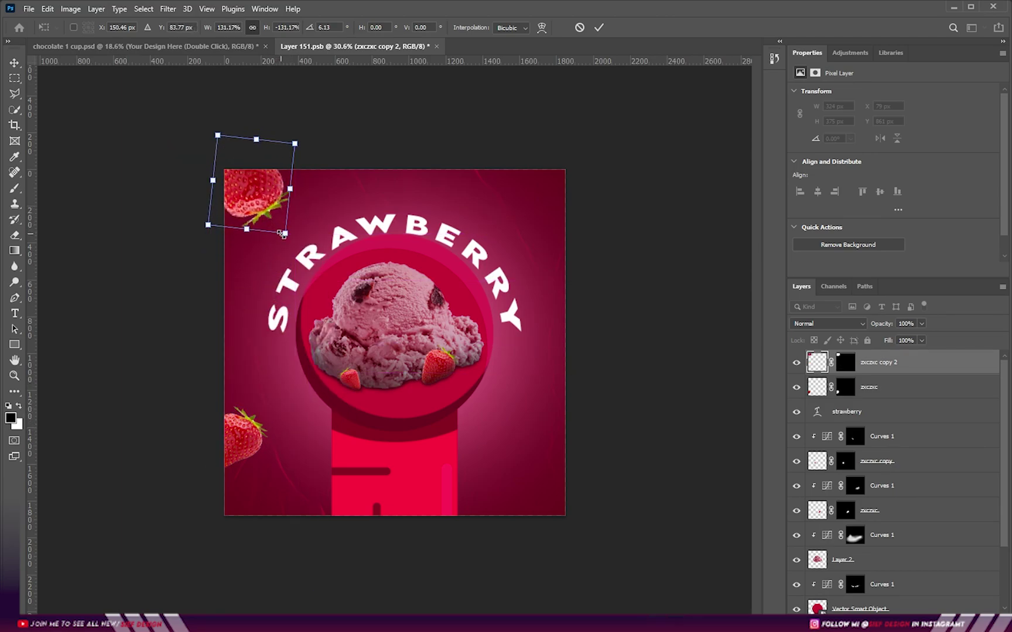
left_click_drag(284, 234, 292, 241)
key("Return")
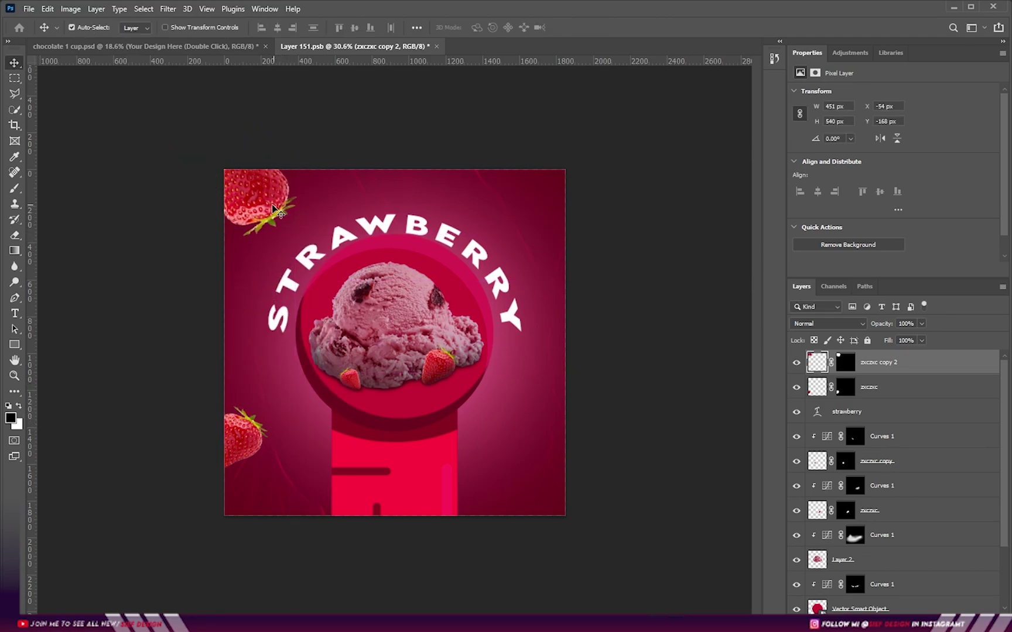
Duplicate the upper-left strawberry into the artwork's upper-right area, scaled to about 52% and rotated about 75°
left_click_drag(263, 204, 534, 215)
key("ctrl+t")
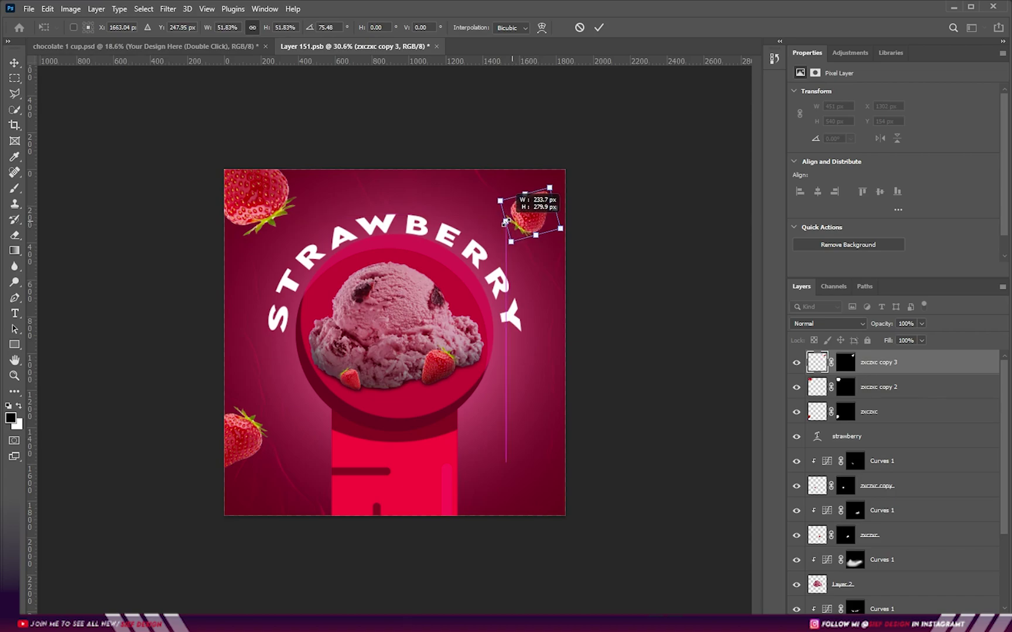
key("Return")
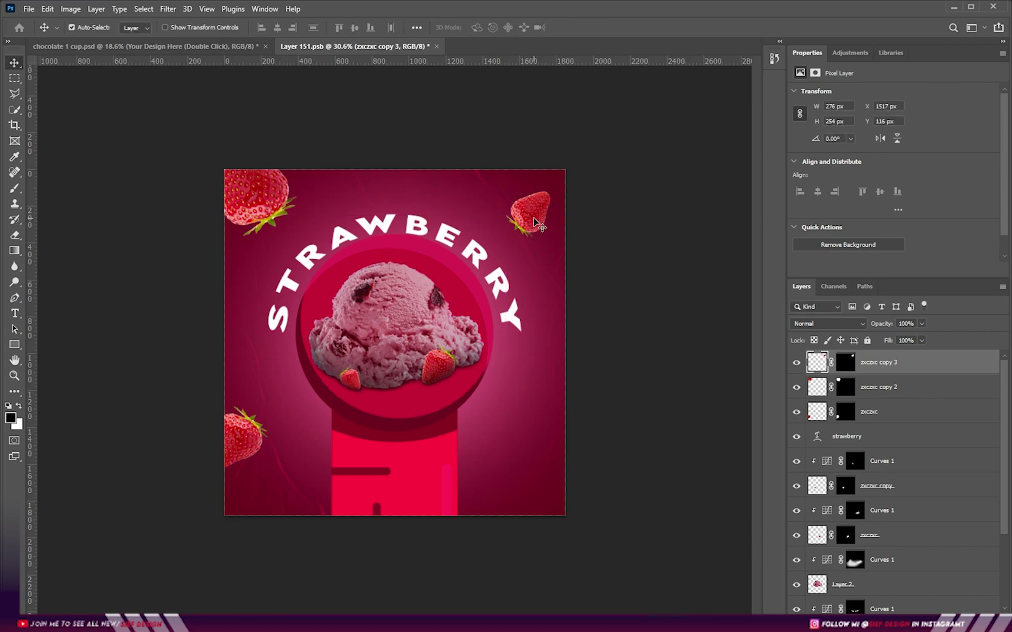
Duplicate the upper-right strawberry, enlarge it and place it partly off the canvas at the right edge below the title
mouse_move(534, 221)
left_mouse_down("alt")
mouse_move(535, 418)
mouse_move(617, 335)
left_mouse_up("alt")
key("ctrl+t")
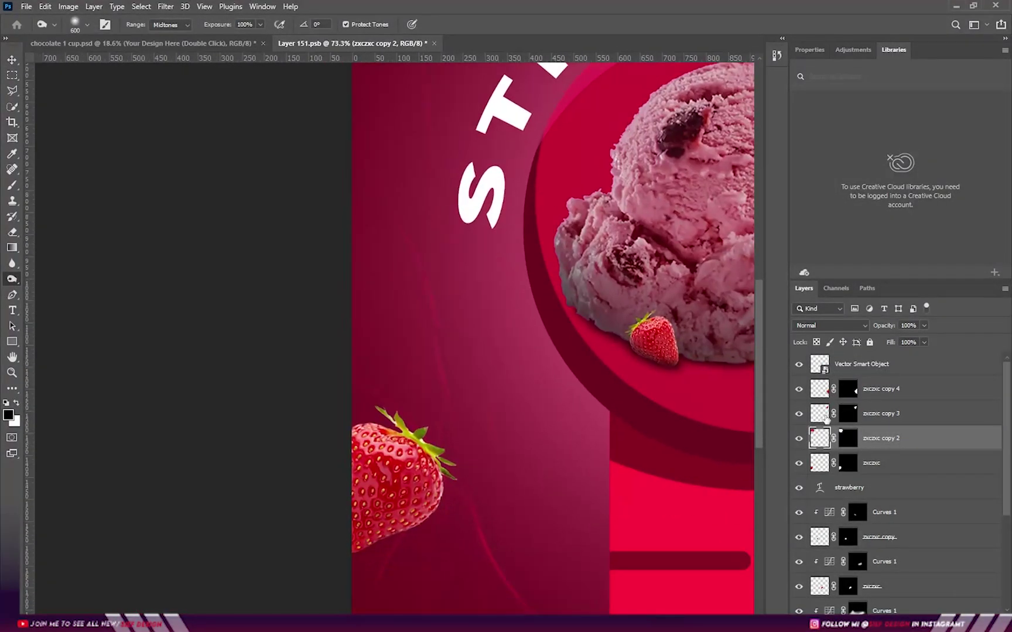
Dodge and burn the lower-left and right-edge strawberries to deepen their highlights and shadows, using Midtones at 100% exposure
key("alt+bracketleft")
scroll(332, 508, "down", 2)
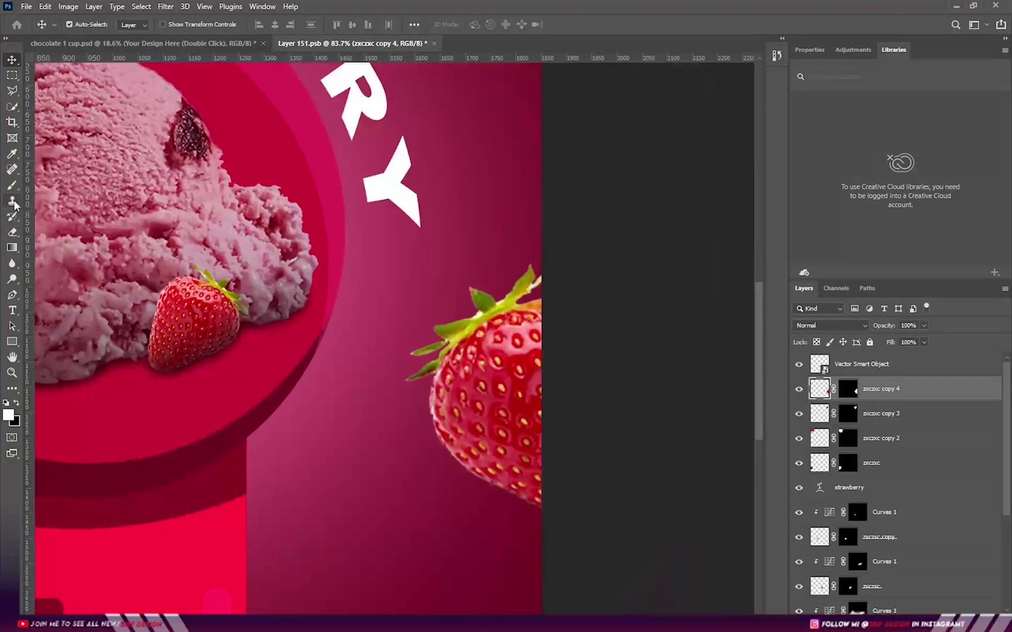
scroll(292, 293, "up", 2)
right_click(12, 278)
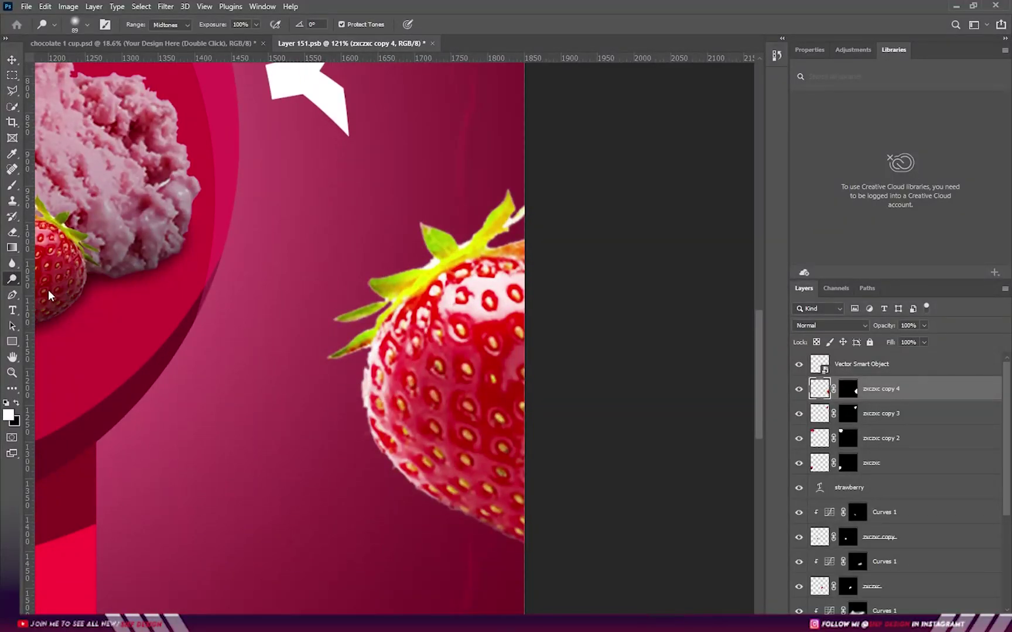
left_click(44, 286)
scroll(292, 293, "down", 2)
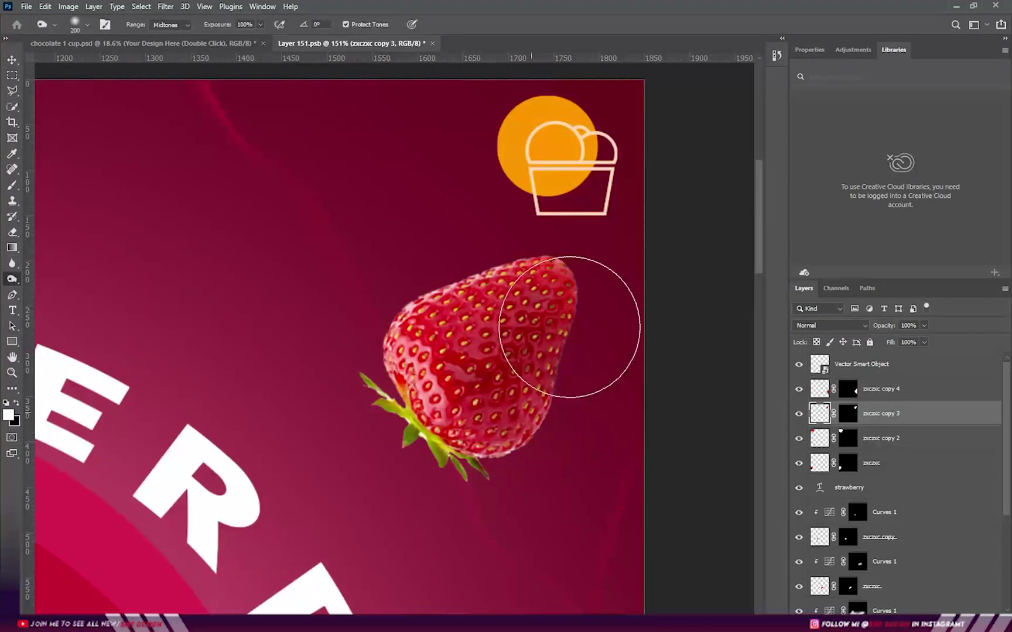
Dodge the upper-right strawberry, and use the Burn tool at 200 px on the small strawberry by the ice cream
right_click(12, 279)
left_click(47, 273)
scroll(375, 328, "down", 3)
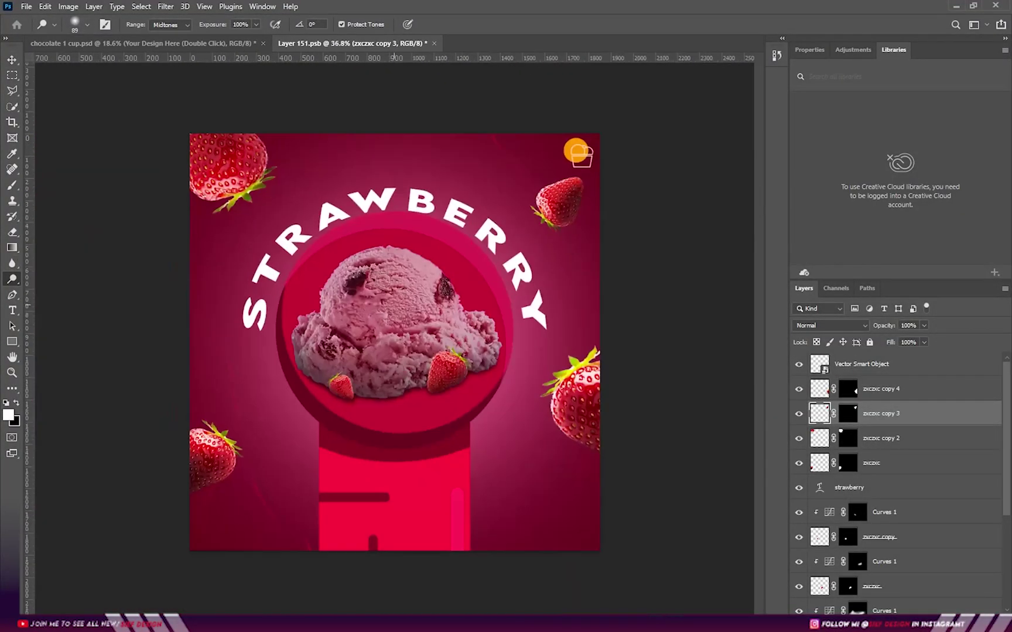
scroll(450, 261, "up", 1)
scroll(450, 261, "up", 3)
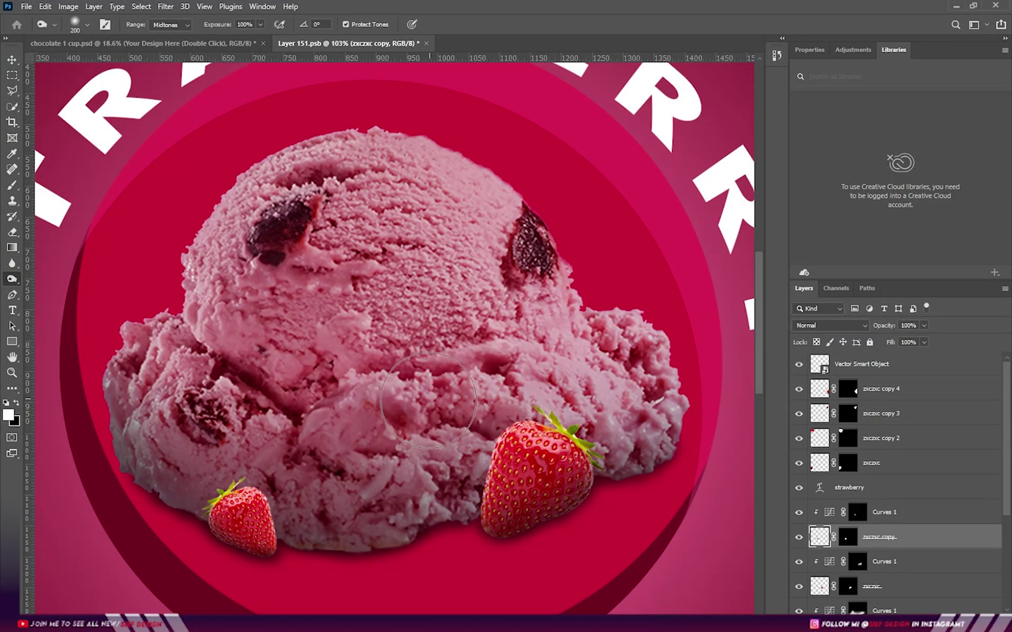